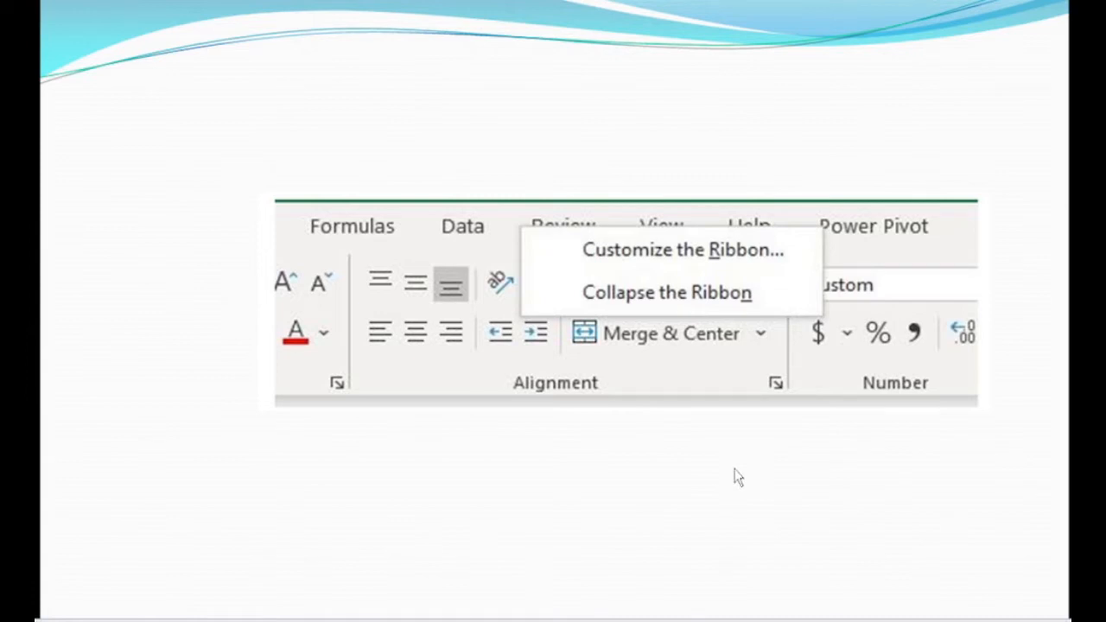
pyautogui.press('Right')
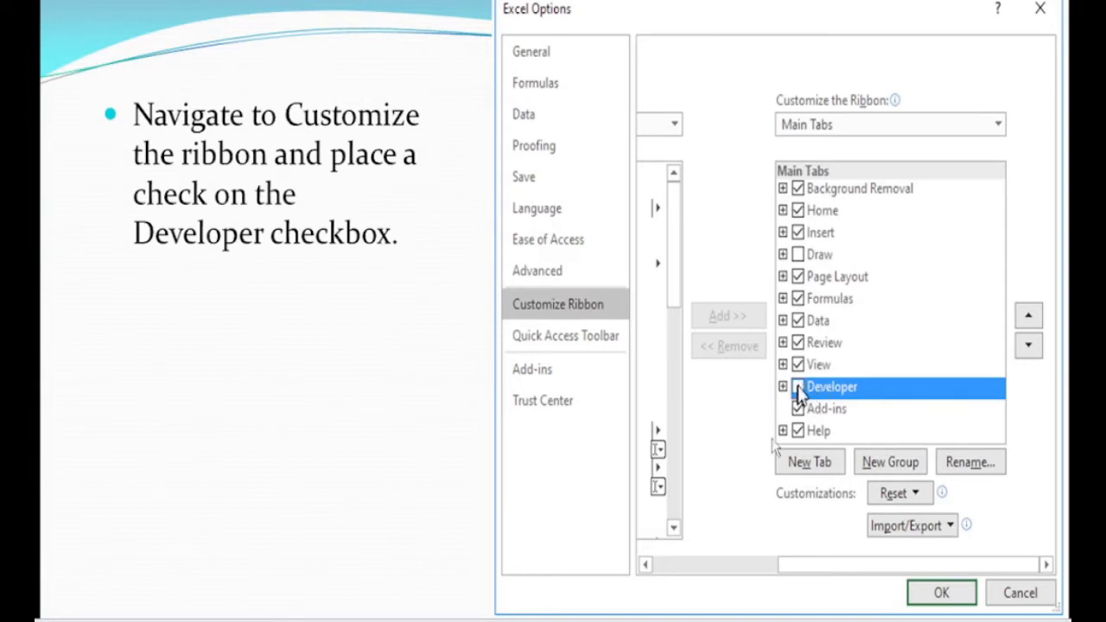
pyautogui.click(377, 413)
pyautogui.click(378, 413)
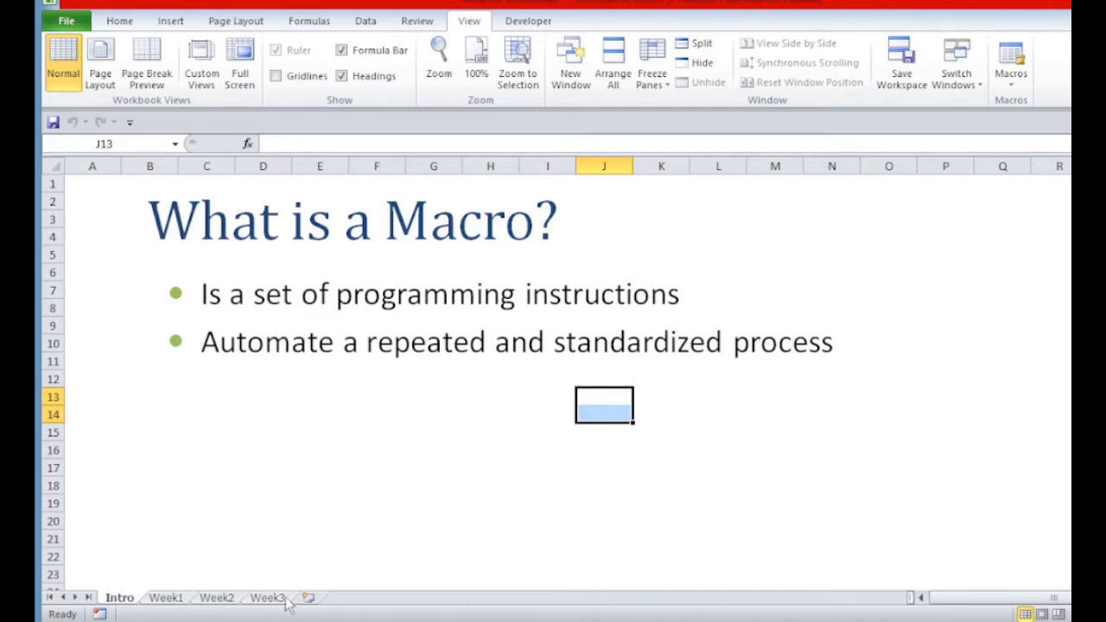
# Open the Week1 sheet and examine its header row and Discounts column
pyautogui.click(171, 600)
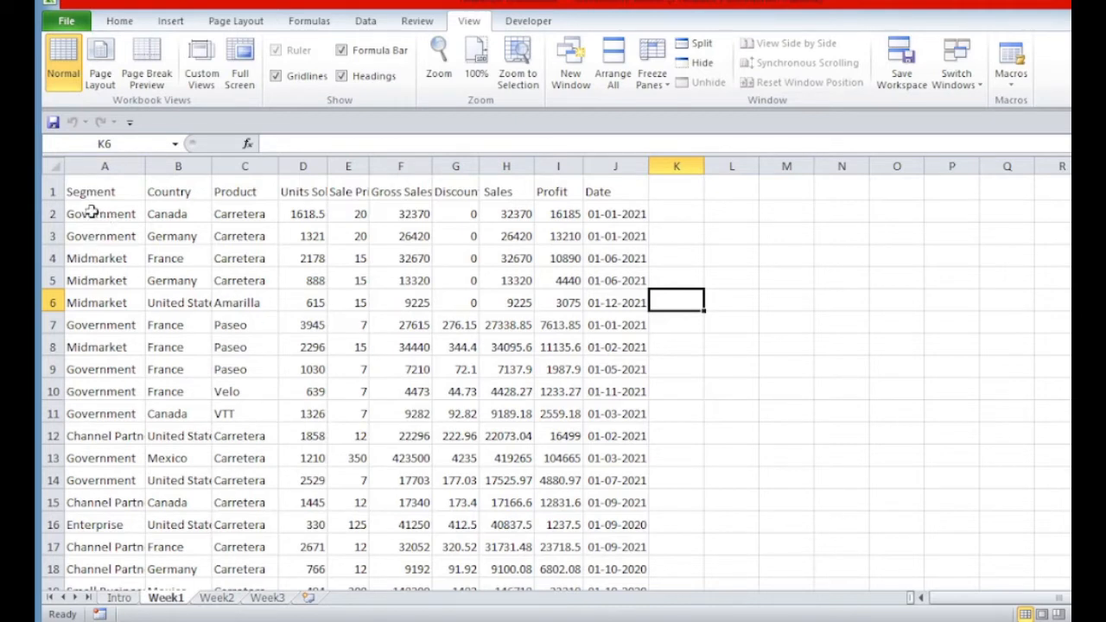
pyautogui.moveTo(80, 188); pyautogui.dragTo(613, 190)
pyautogui.click(455, 164)
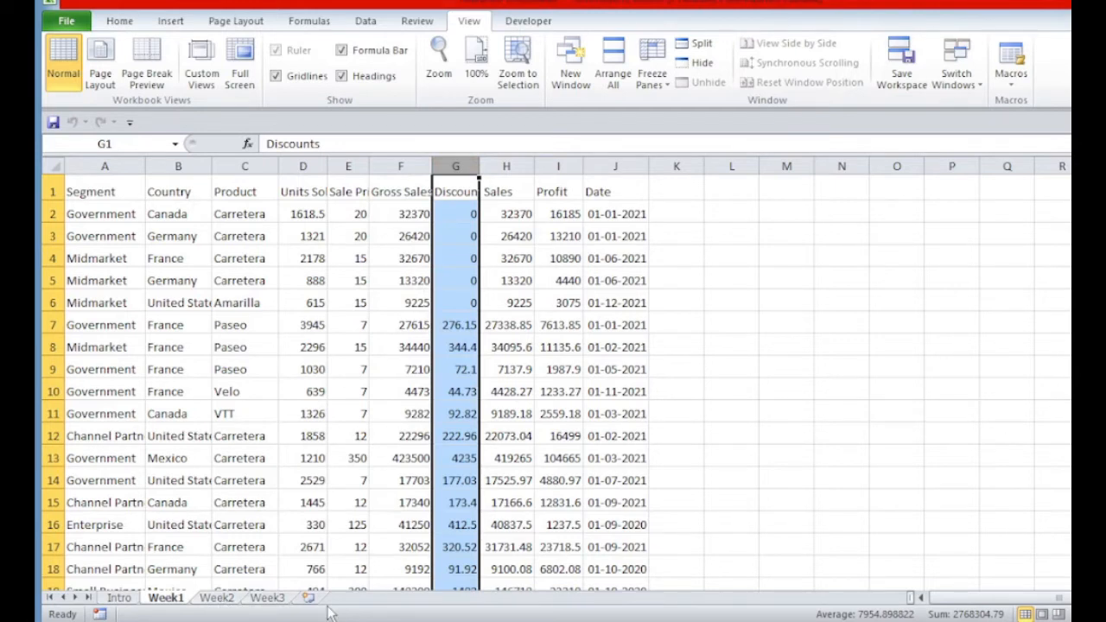
pyautogui.click(284, 416)
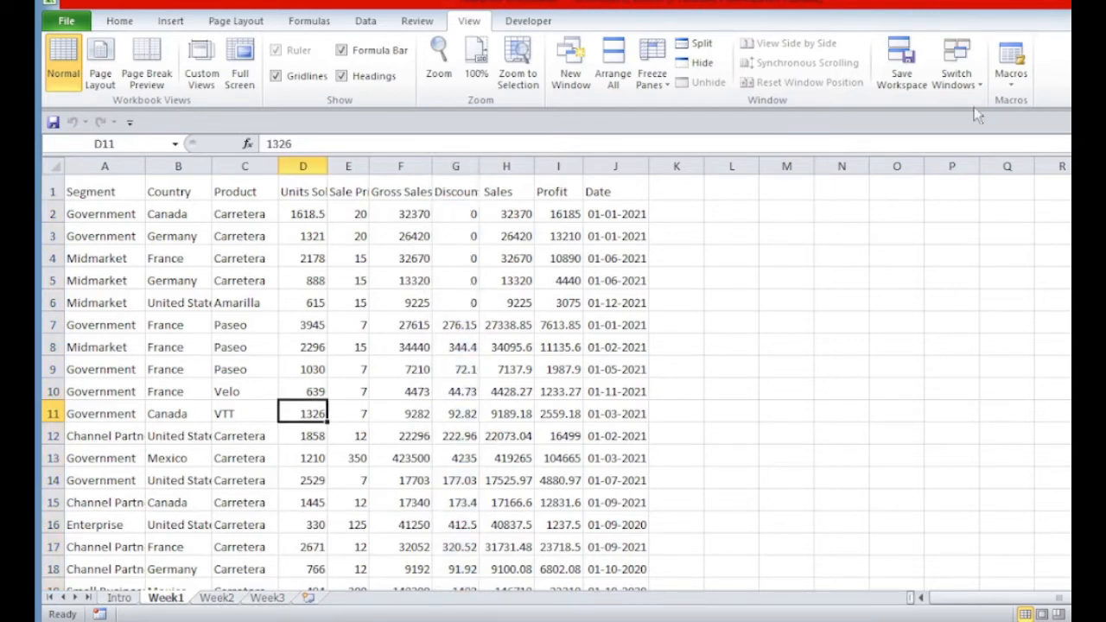
# Set up a new macro recording named Formatting, stored in This Workbook
pyautogui.click(1016, 78)
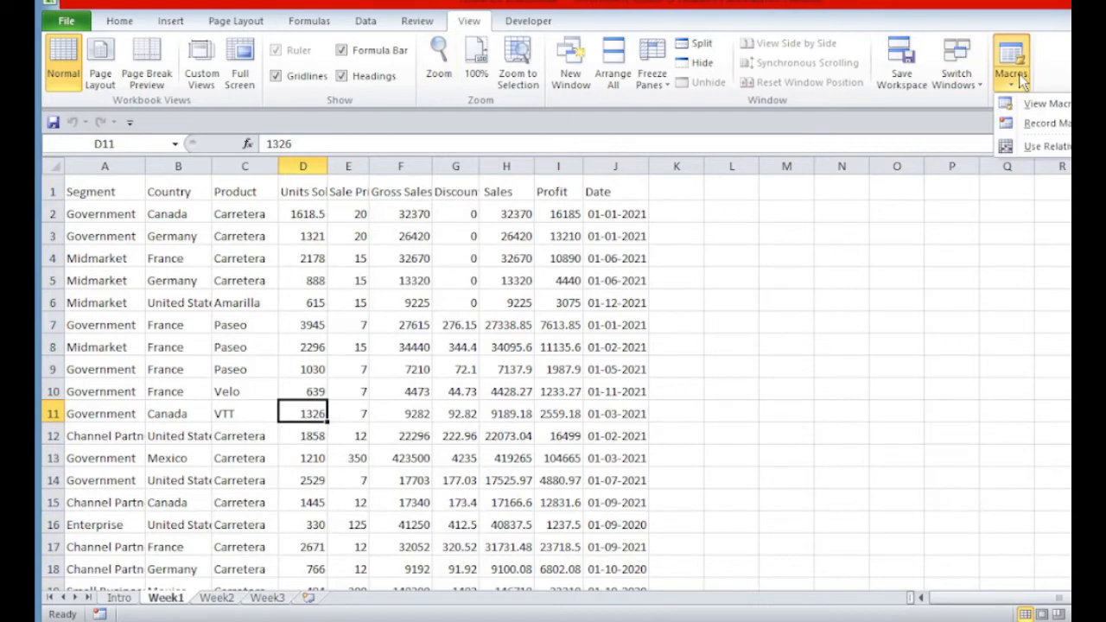
pyautogui.click(1048, 125)
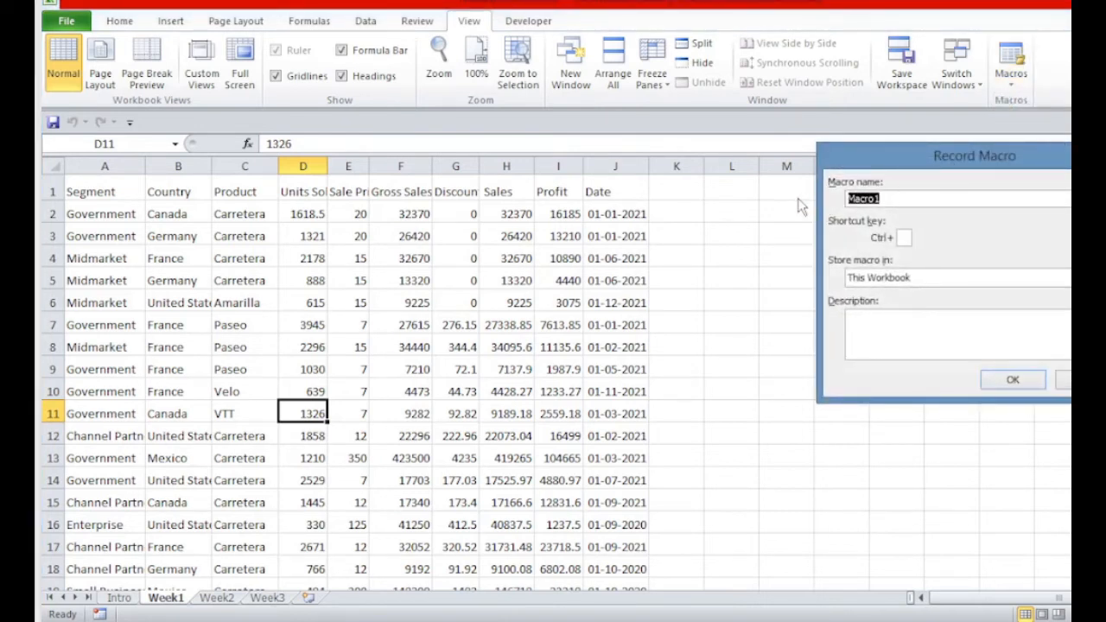
pyautogui.write('Formatting')
pyautogui.click(948, 283)
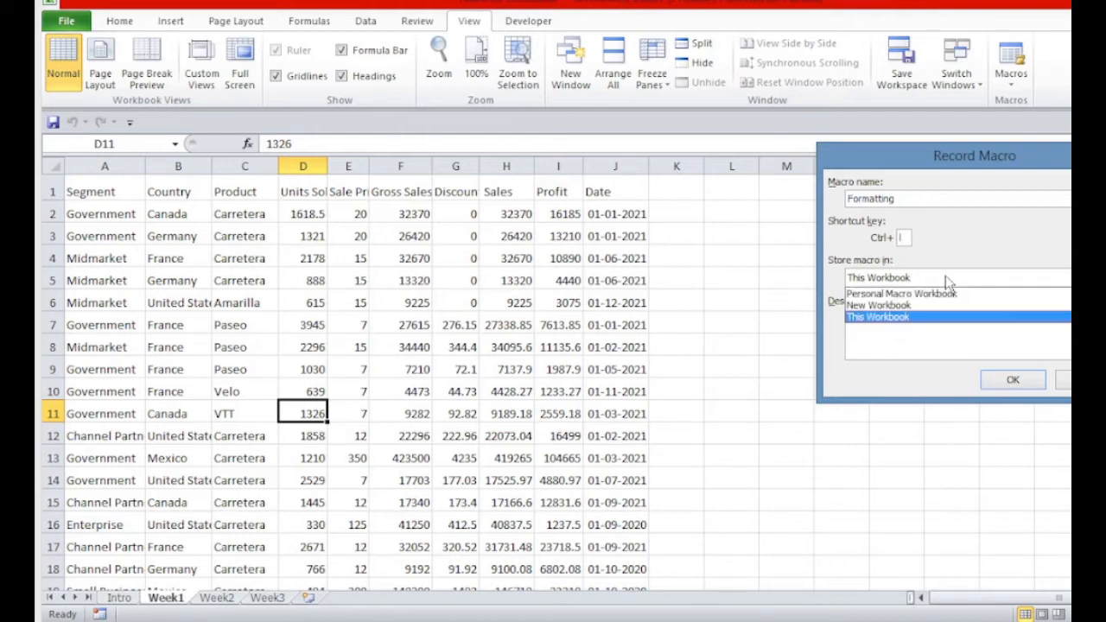
pyautogui.click(907, 319)
pyautogui.click(905, 323)
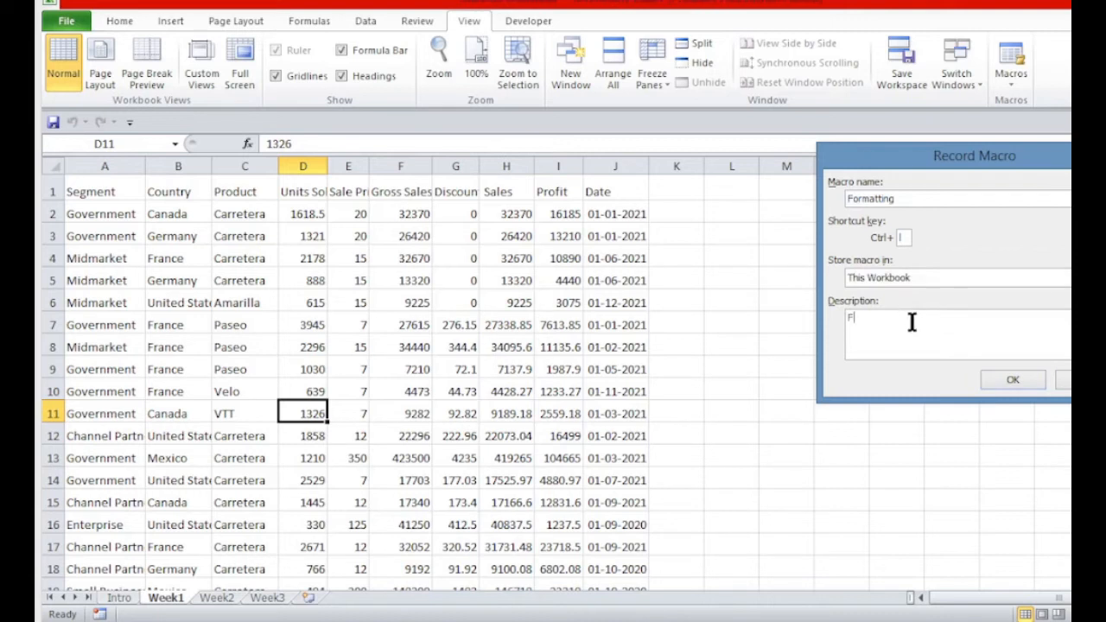
# Describe the macro as "Formatting the heading. Highlight top 10%of discounts" and start recording
pyautogui.write('Formatting the heading. Highlight 10')
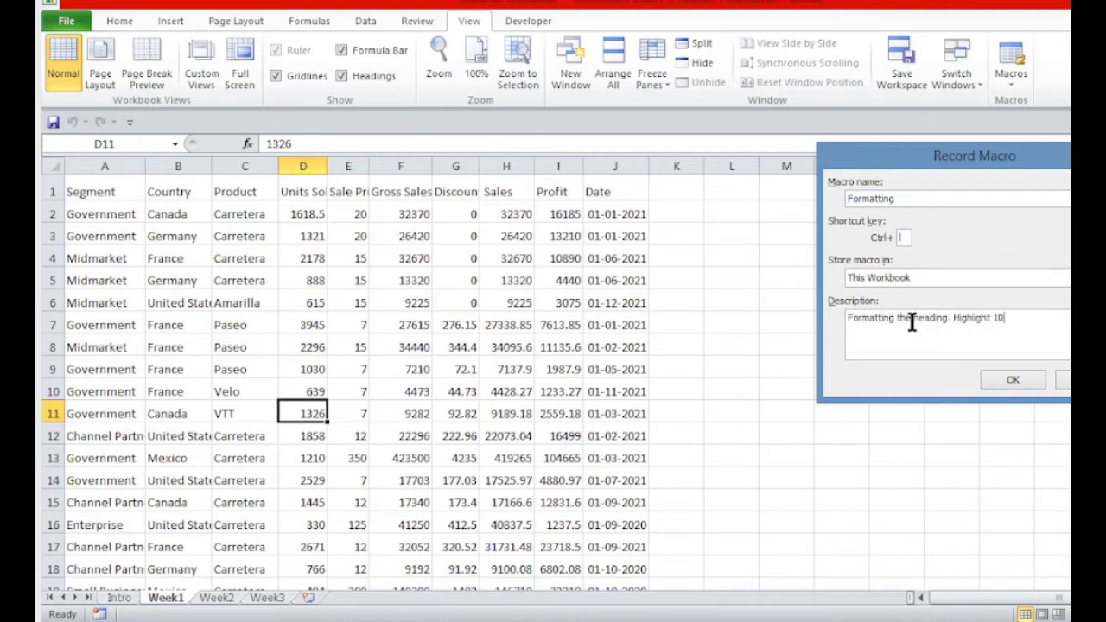
pyautogui.write('% of discounts')
pyautogui.click(992, 318)
pyautogui.write('top 10%of discou')
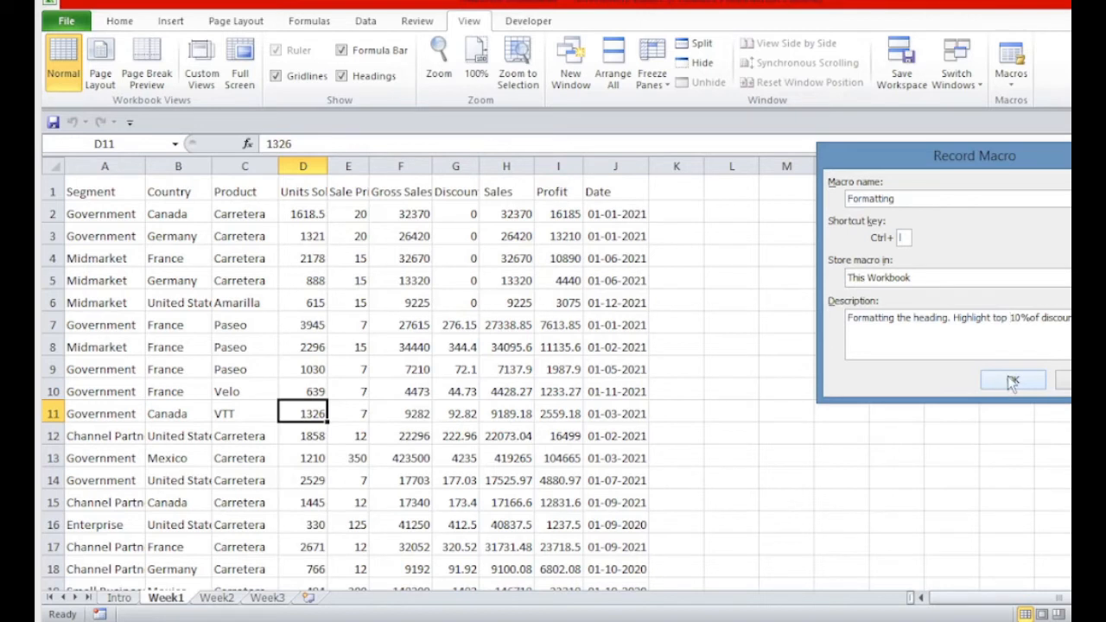
pyautogui.click(1010, 381)
# Set the header cells A1:J1 to font size 16 and wrap their text
pyautogui.moveTo(75, 185); pyautogui.dragTo(615, 196)
pyautogui.click(119, 21)
pyautogui.click(311, 50)
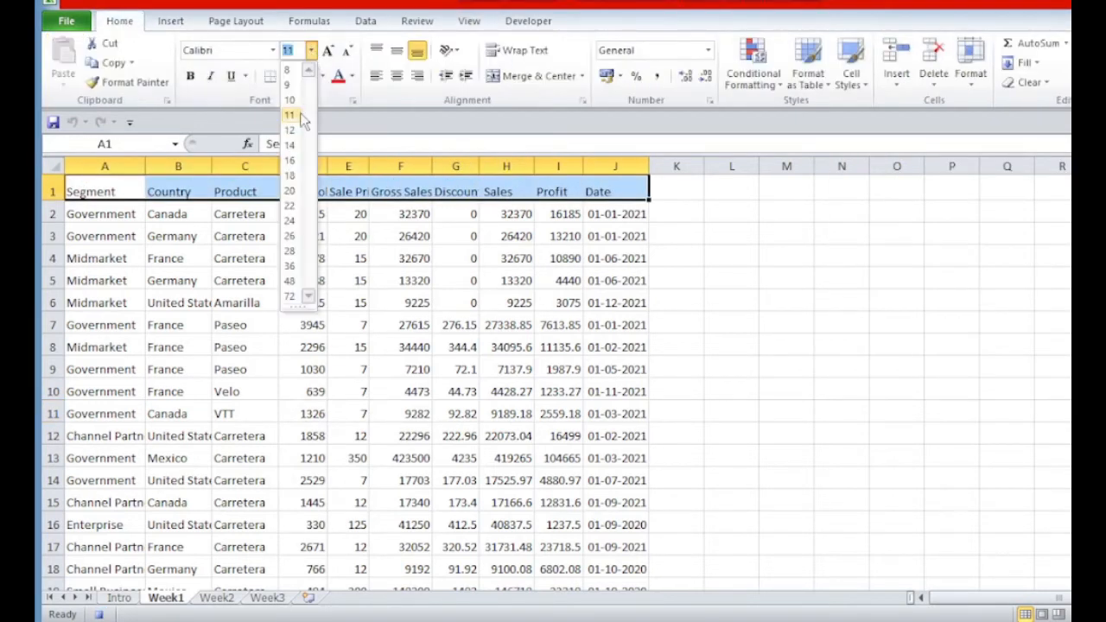
pyautogui.click(290, 160)
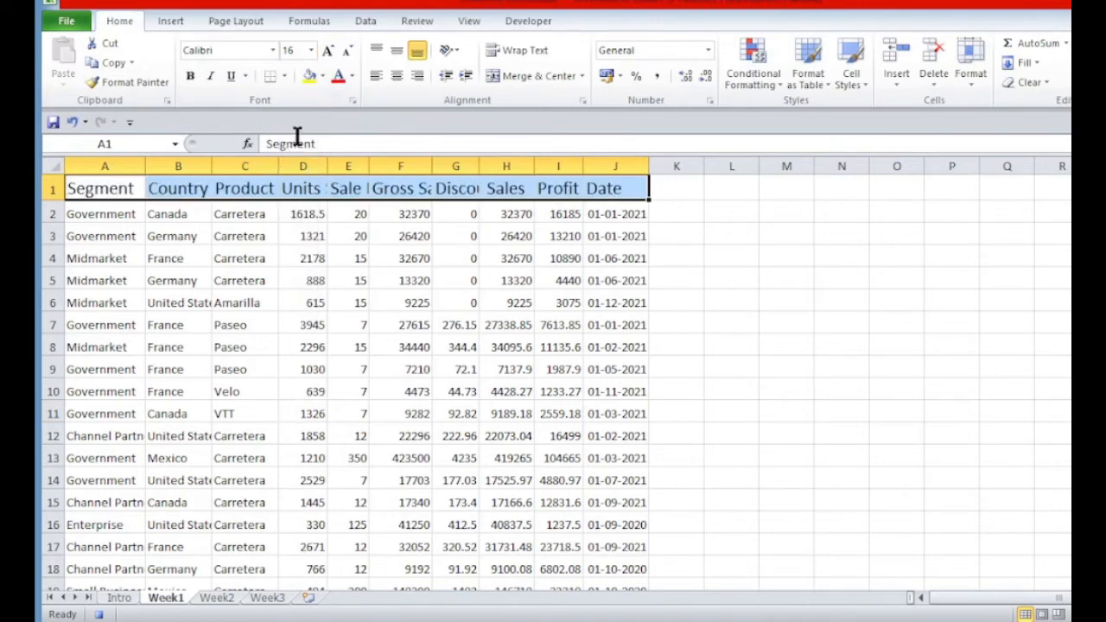
pyautogui.click(517, 55)
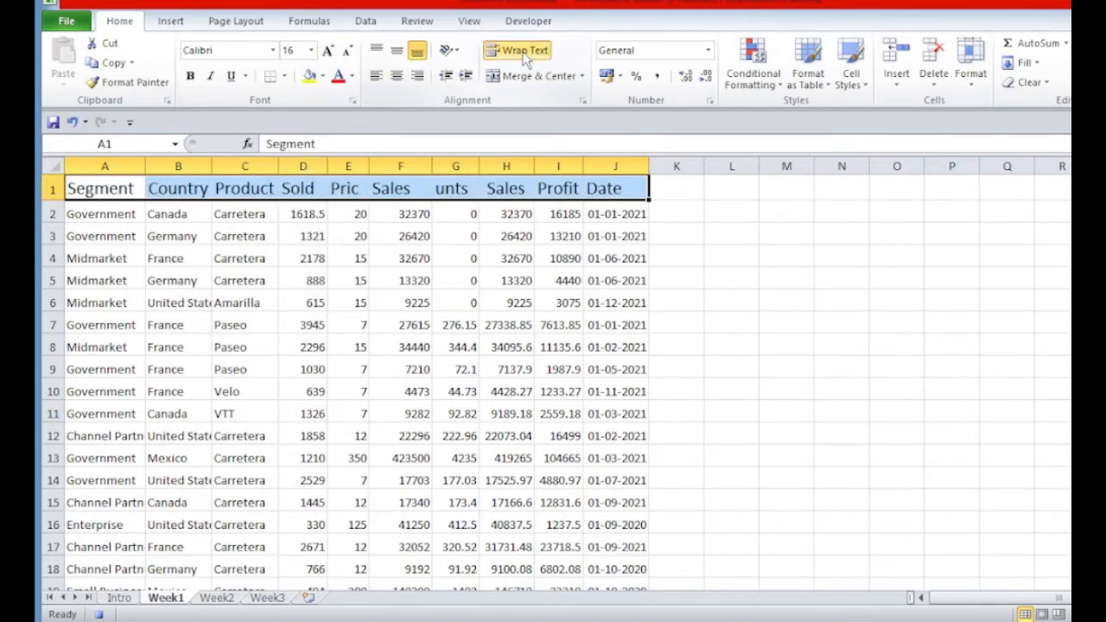
# Set the header row's height to 30 and the width of columns A to J to 16
pyautogui.click(971, 63)
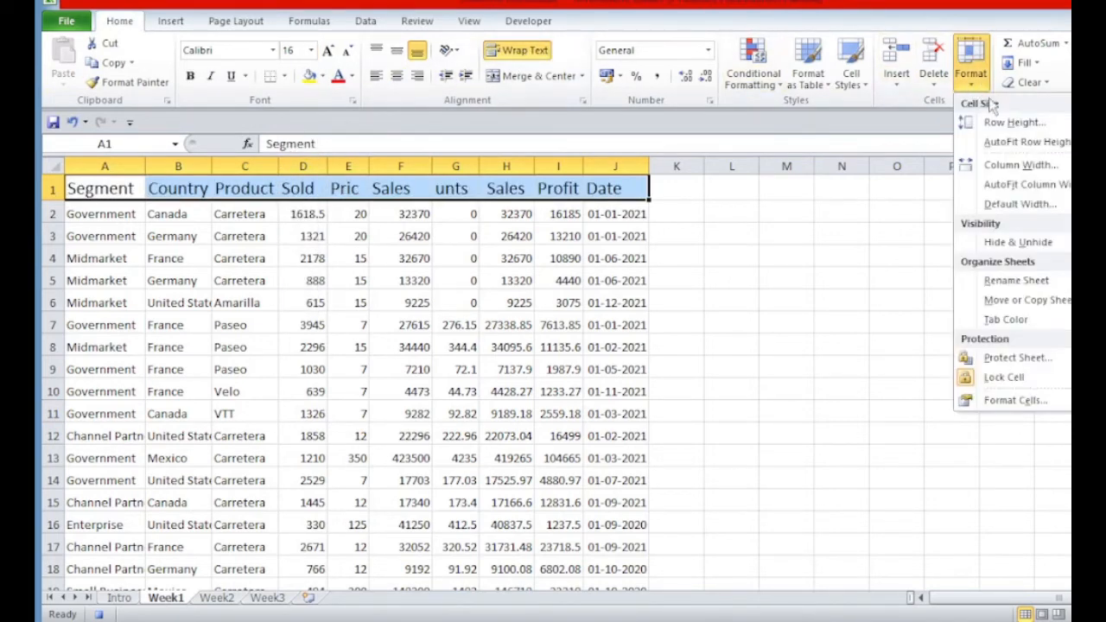
pyautogui.click(999, 118)
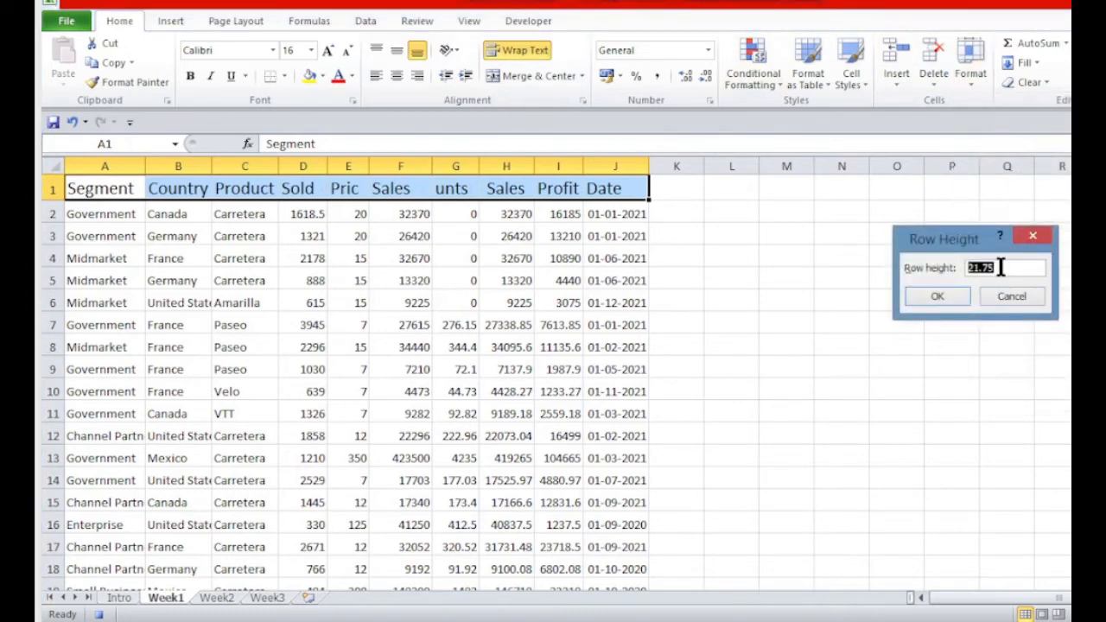
pyautogui.write('25')
pyautogui.click(961, 295)
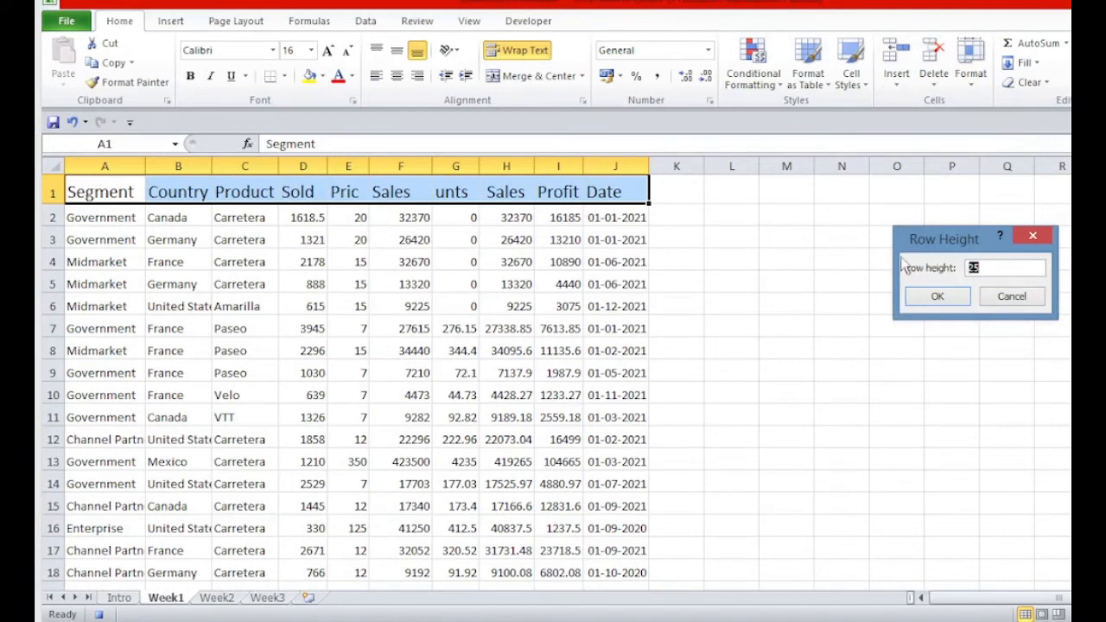
pyautogui.write('30')
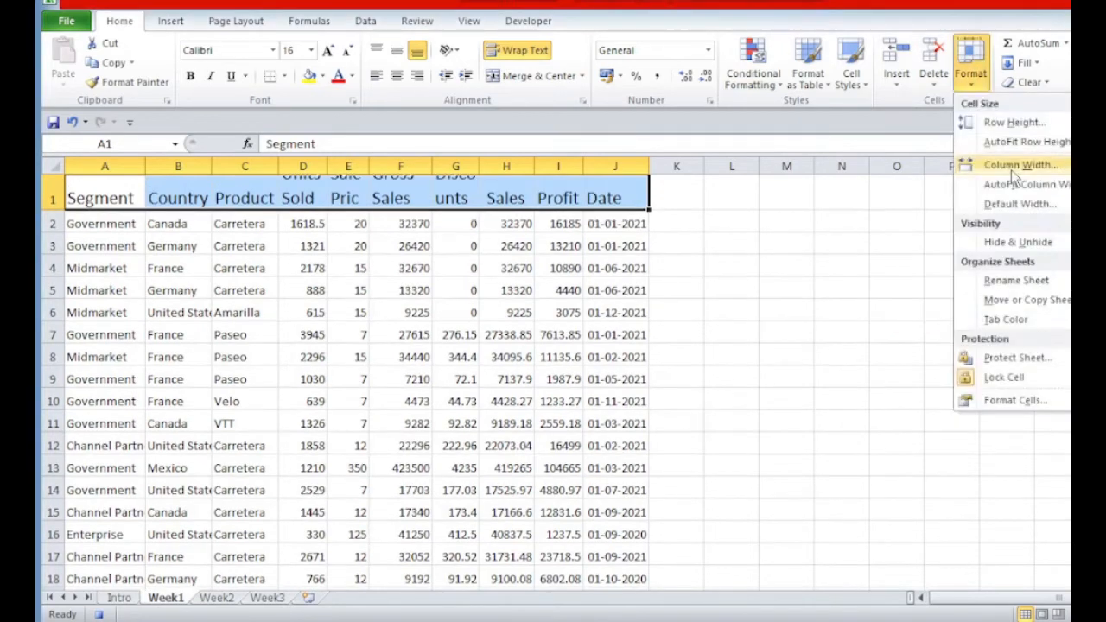
pyautogui.click(1011, 169)
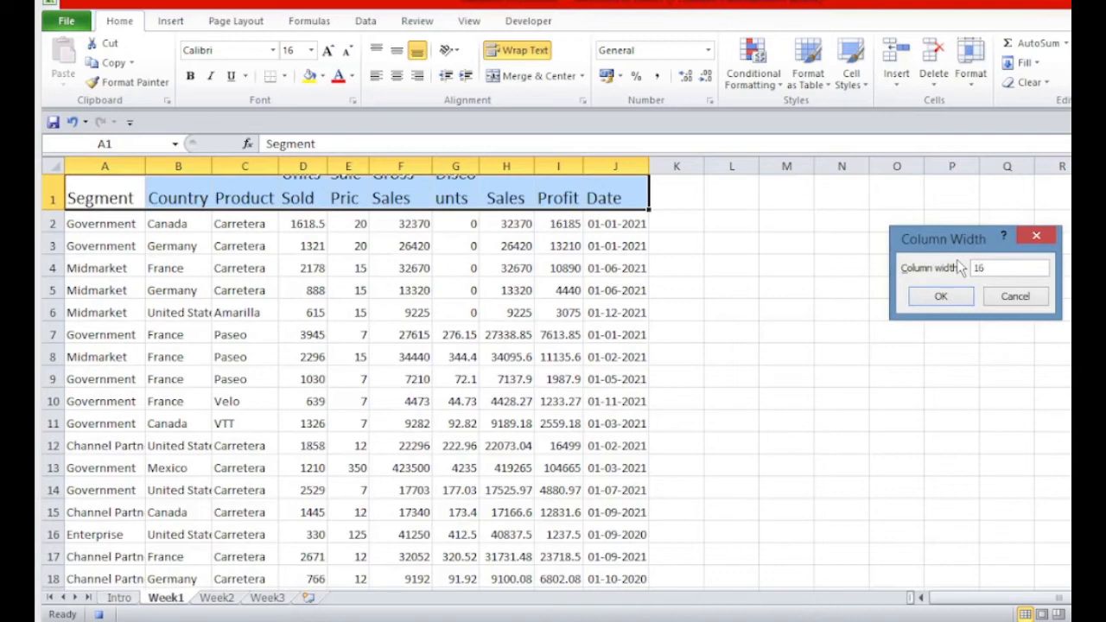
pyautogui.click(941, 296)
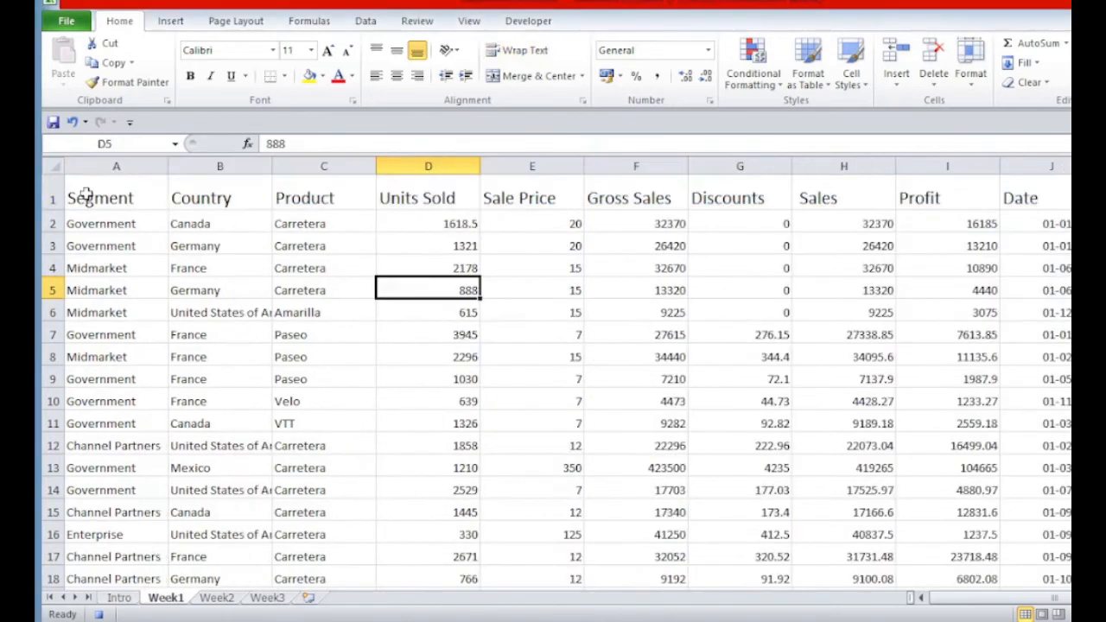
# Fill the header cells from Segment to Date with a light tan color
pyautogui.moveTo(92, 197); pyautogui.dragTo(1045, 198)
pyautogui.click(321, 76)
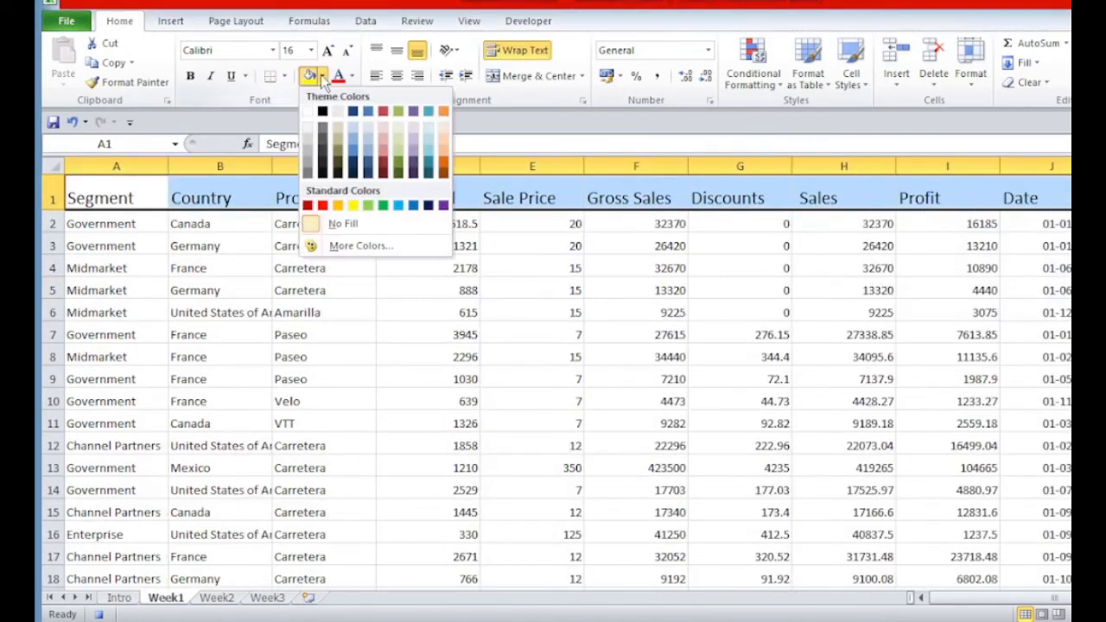
pyautogui.click(339, 132)
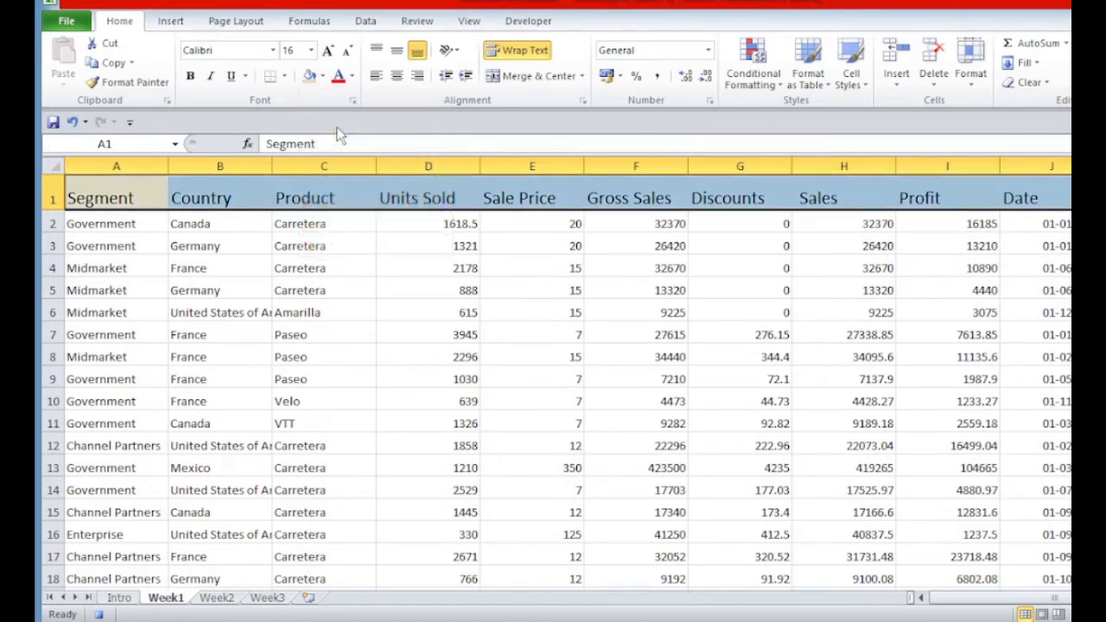
# Narrow columns C to J and center the header text vertically and horizontally
pyautogui.moveTo(480, 166); pyautogui.dragTo(428, 169)
pyautogui.click(397, 50)
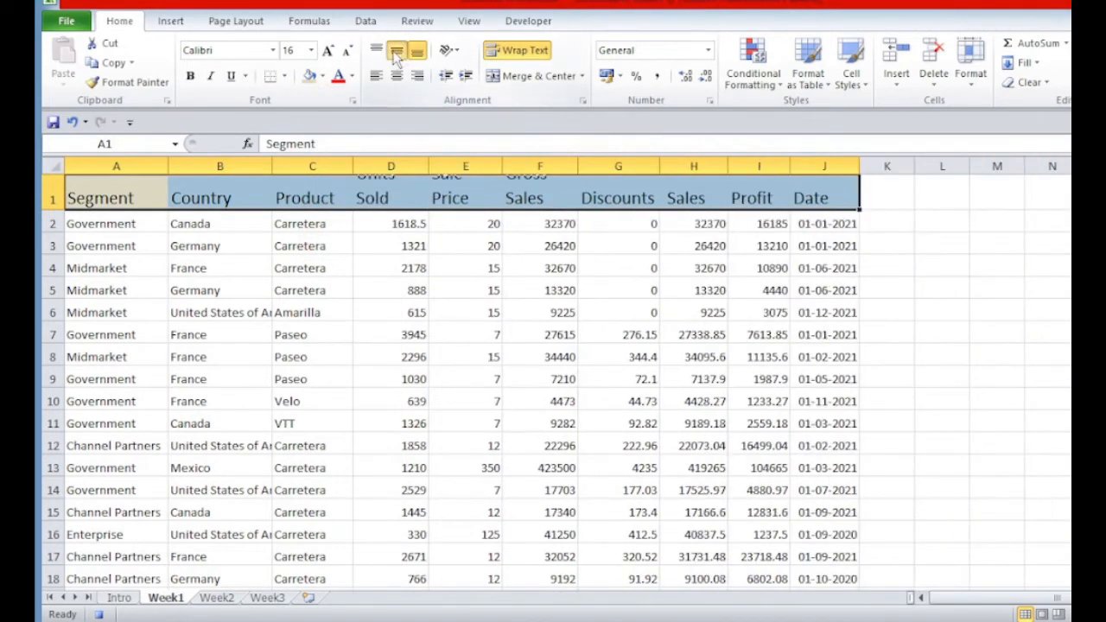
pyautogui.click(397, 76)
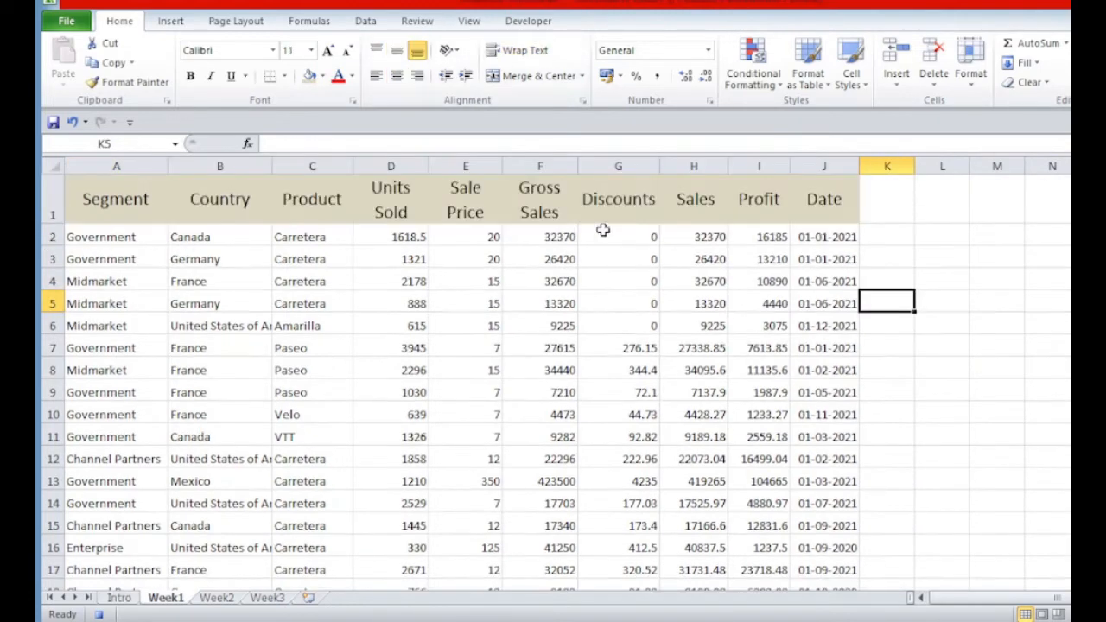
# Apply a Top 10% conditional format with Light Red Fill with Dark Red Text to the Discounts column and check the highlighted cells
pyautogui.click(647, 165)
pyautogui.click(755, 79)
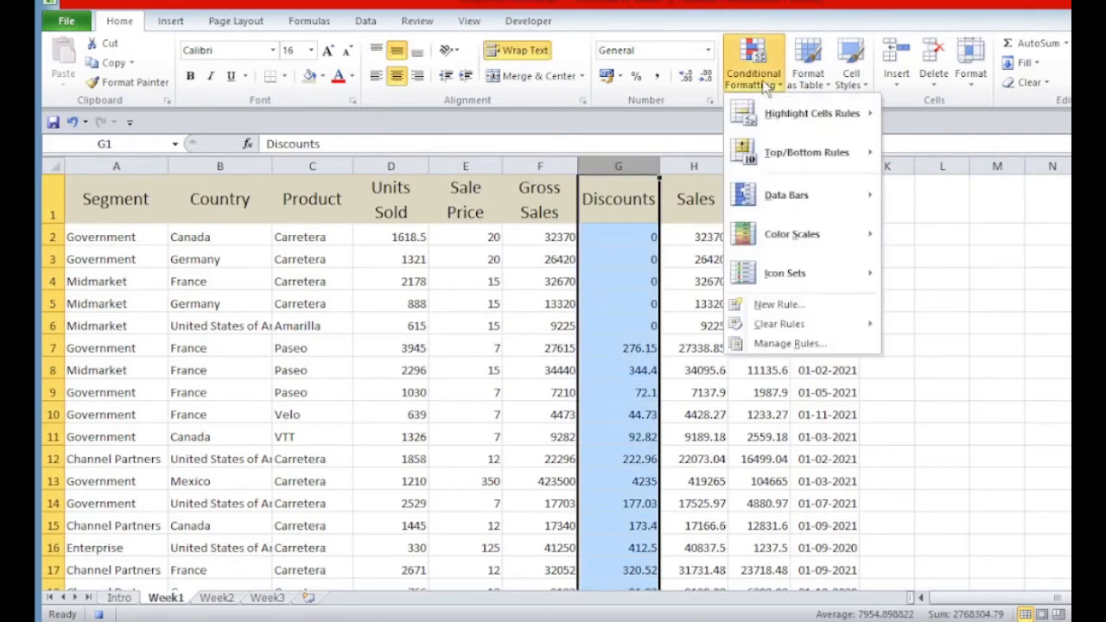
pyautogui.moveTo(806, 152)
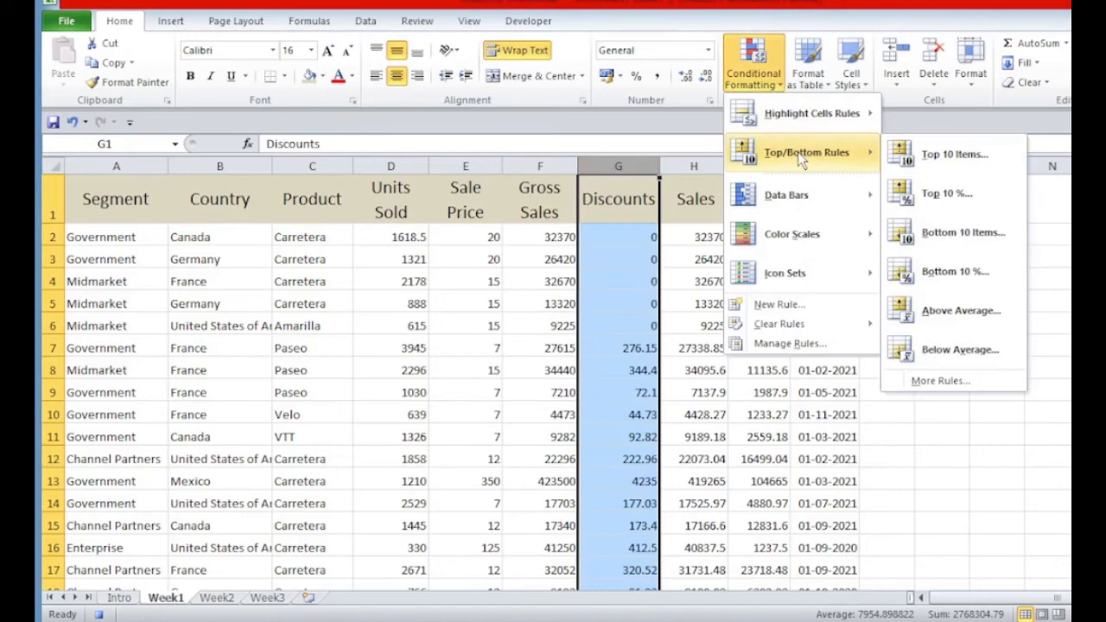
pyautogui.click(948, 197)
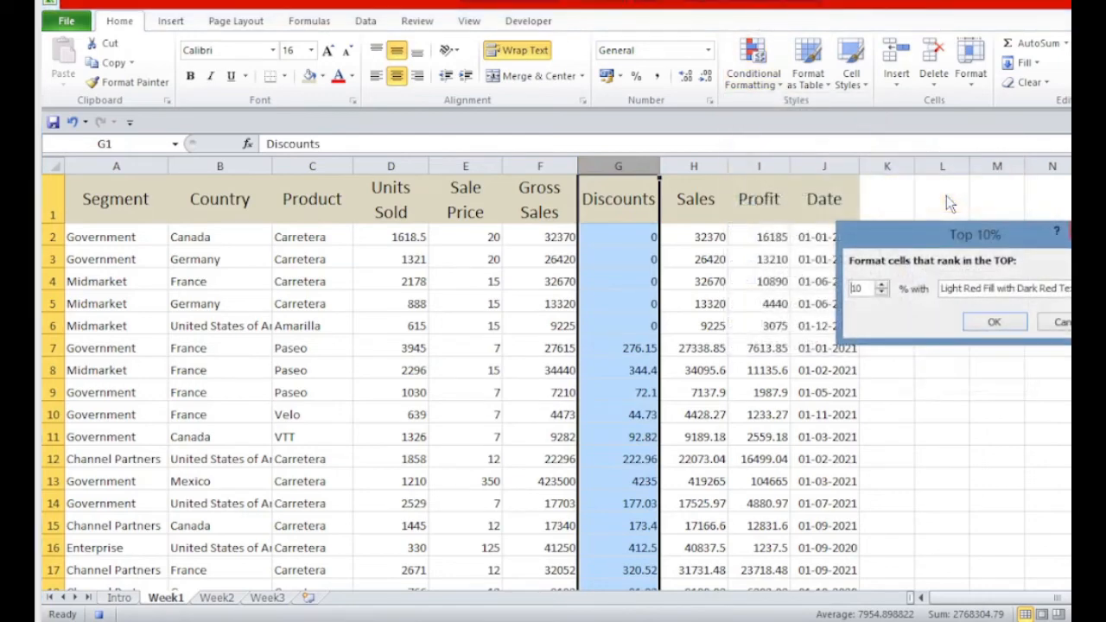
pyautogui.click(994, 322)
pyautogui.scroll(-20, 617, 222)
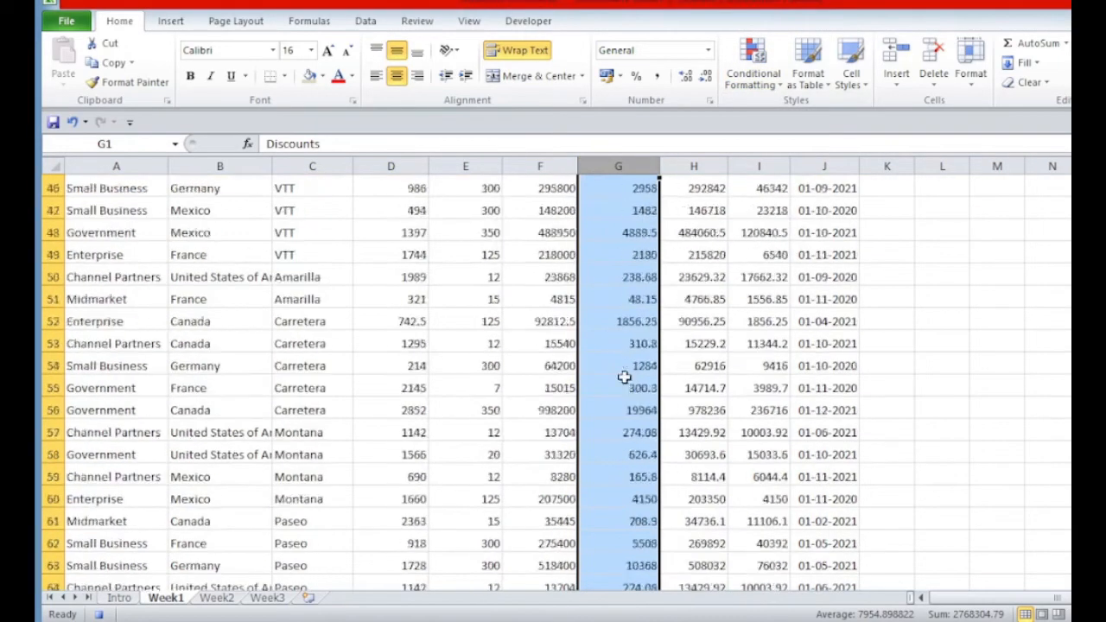
pyautogui.scroll(-16, 615, 409)
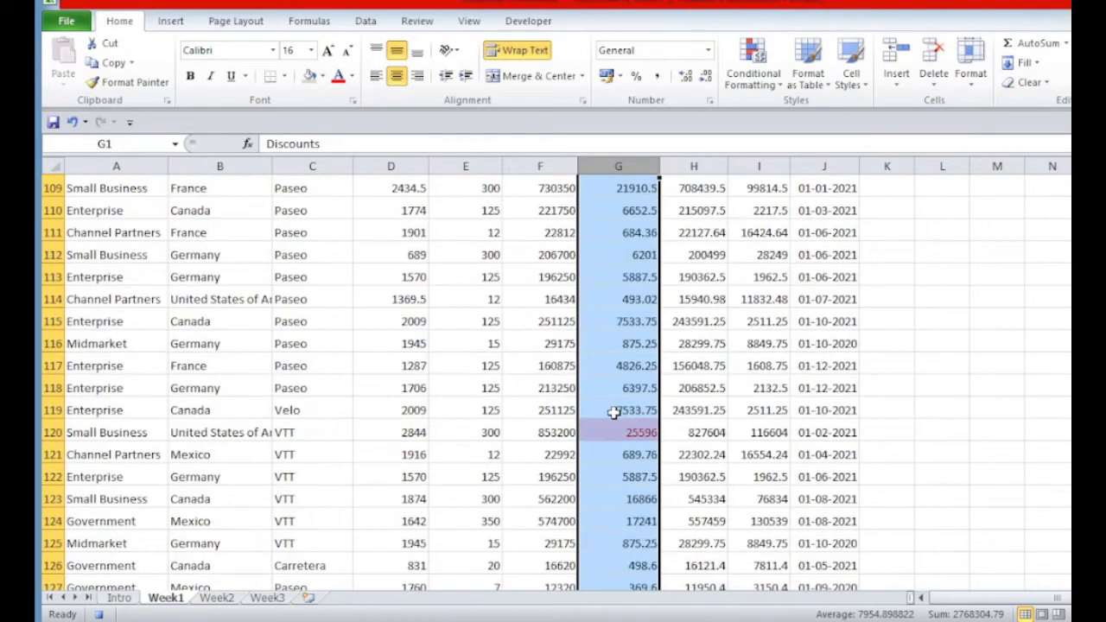
pyautogui.scroll(-6, 613, 413)
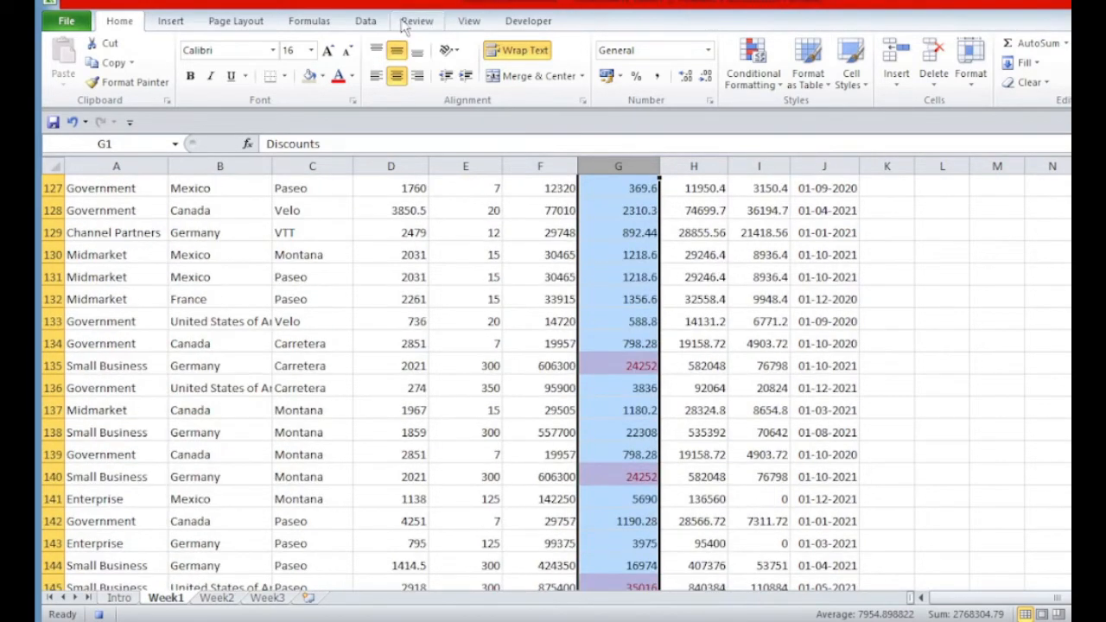
# Stop recording the macro and return to the start of the Week1 data
pyautogui.click(468, 21)
pyautogui.click(1011, 74)
pyautogui.click(1056, 124)
pyautogui.scroll(4, 615, 381)
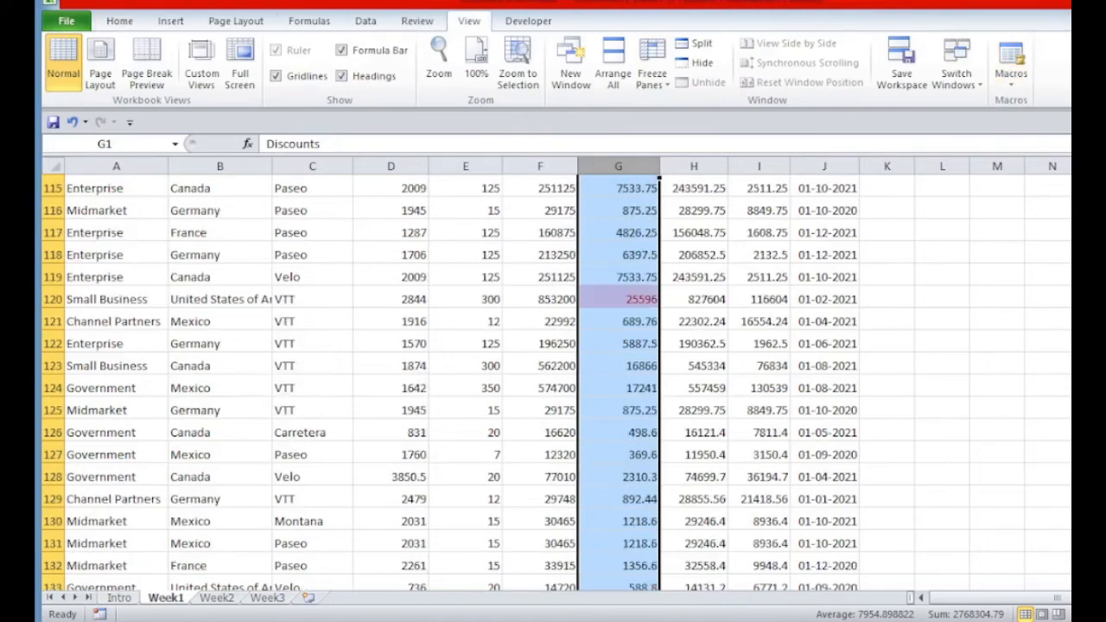
pyautogui.scroll(20, 618, 380)
pyautogui.click(707, 261)
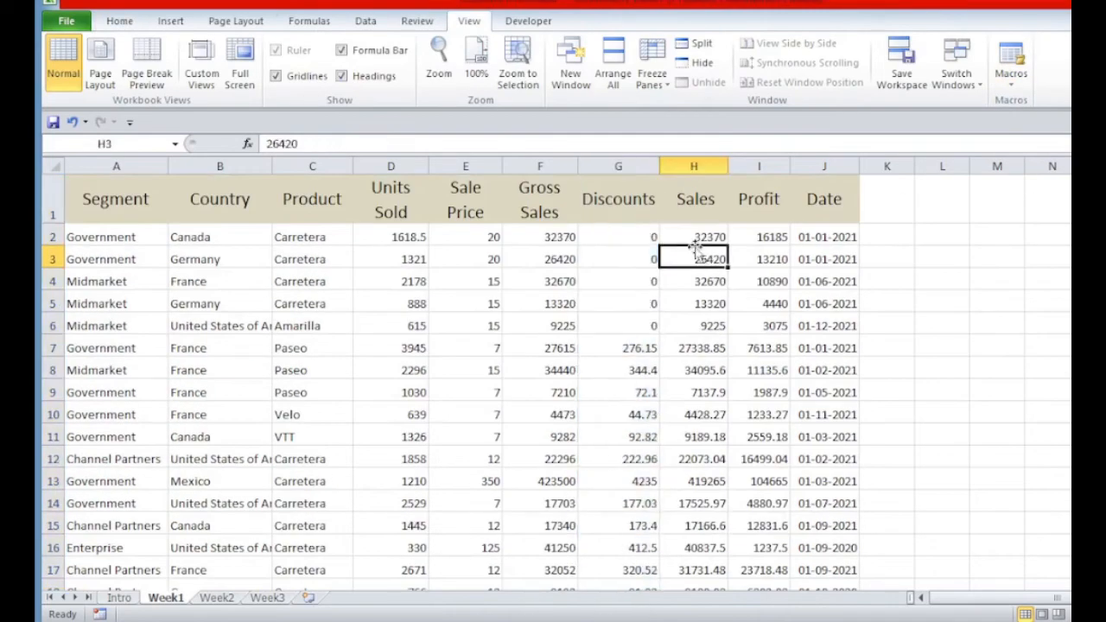
# Run the Formatting macro on the Week2 sheet
pyautogui.click(214, 601)
pyautogui.click(246, 427)
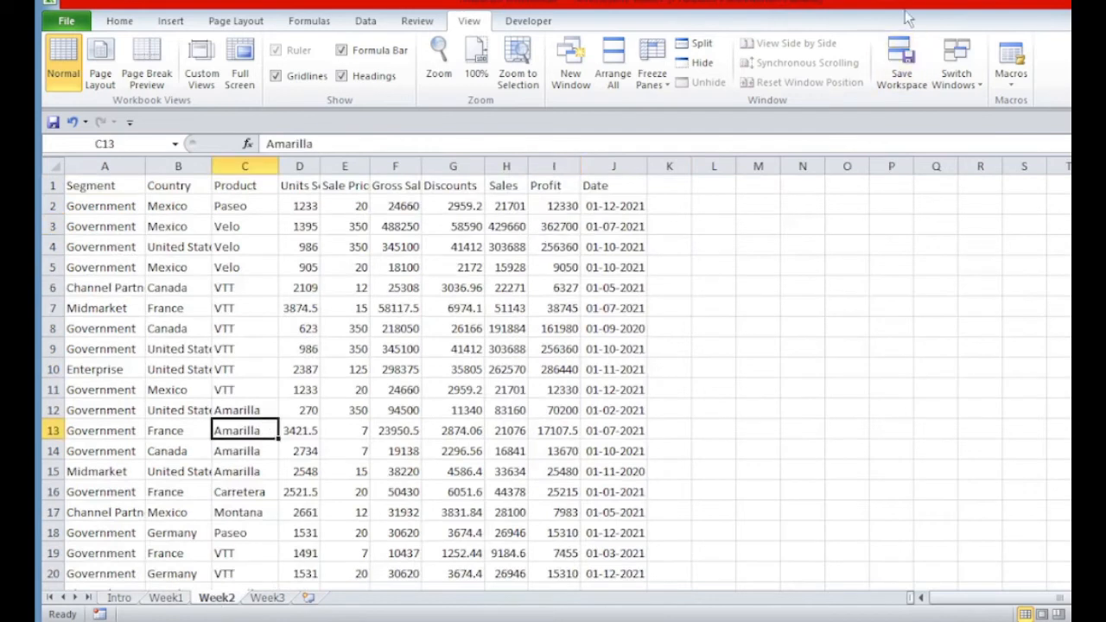
pyautogui.click(1041, 103)
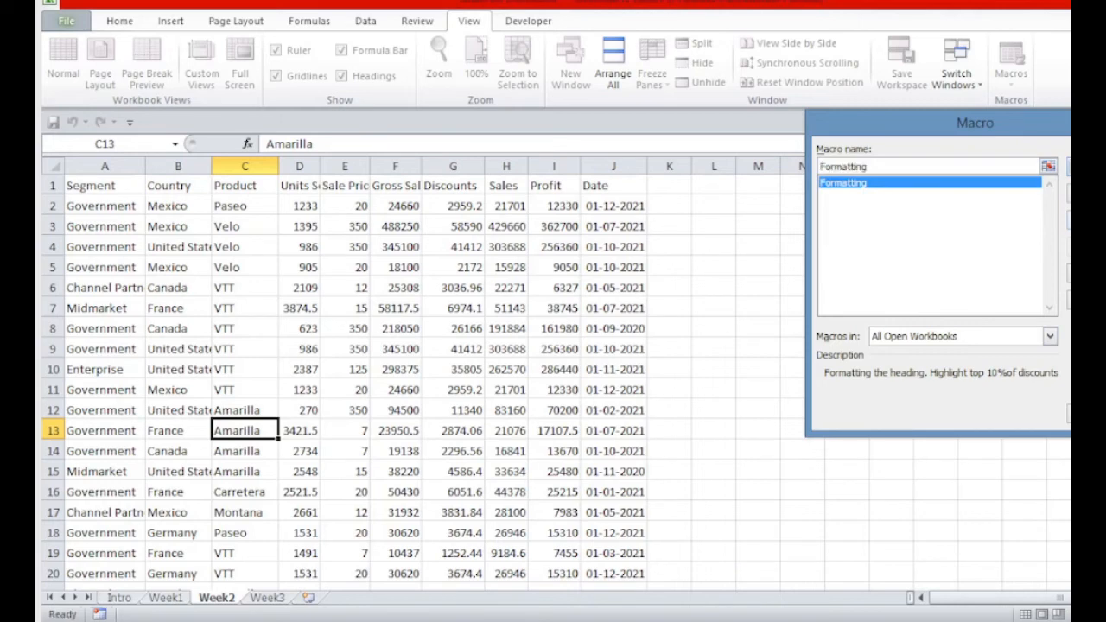
pyautogui.press('Return')
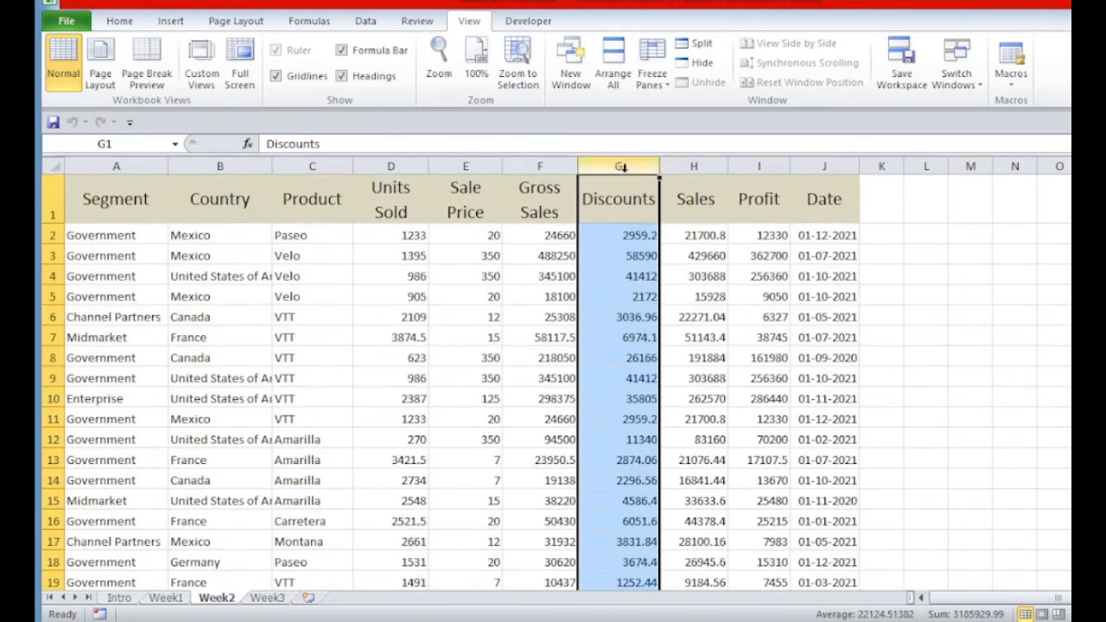
# Run the Formatting macro on the Week3 sheet and return to the start of its data
pyautogui.click(719, 303)
pyautogui.click(265, 601)
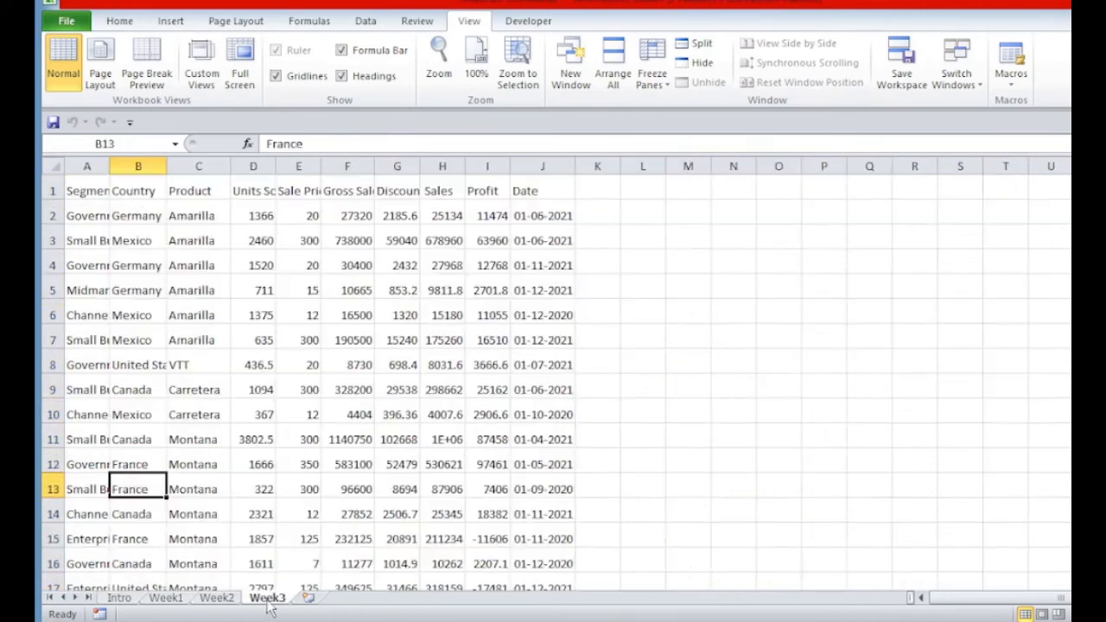
pyautogui.click(327, 391)
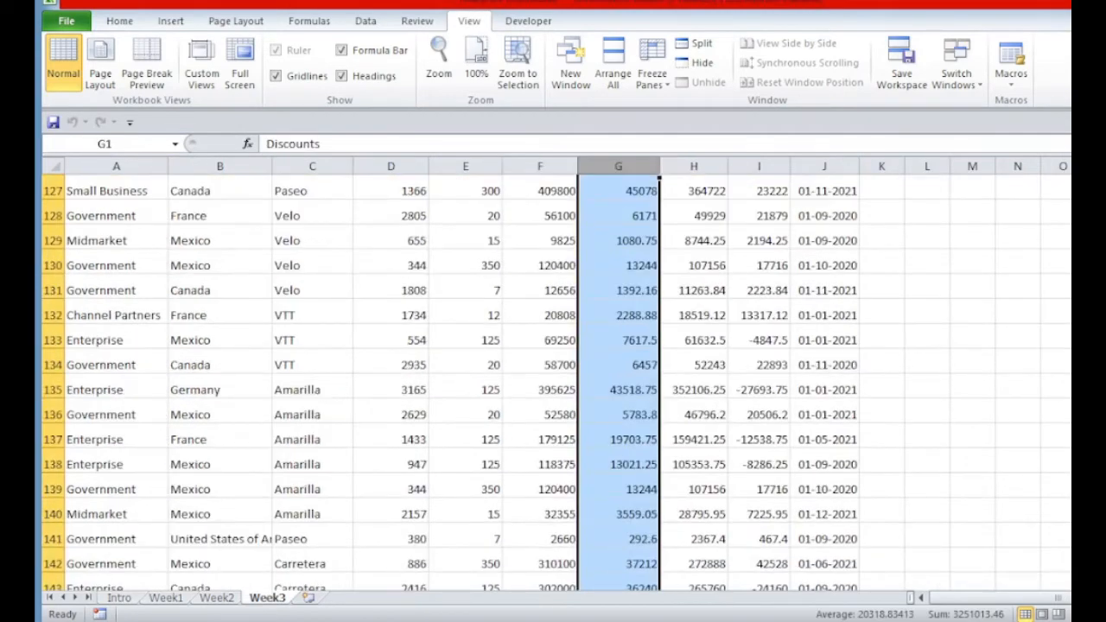
pyautogui.scroll(20, 556, 383)
pyautogui.click(694, 290)
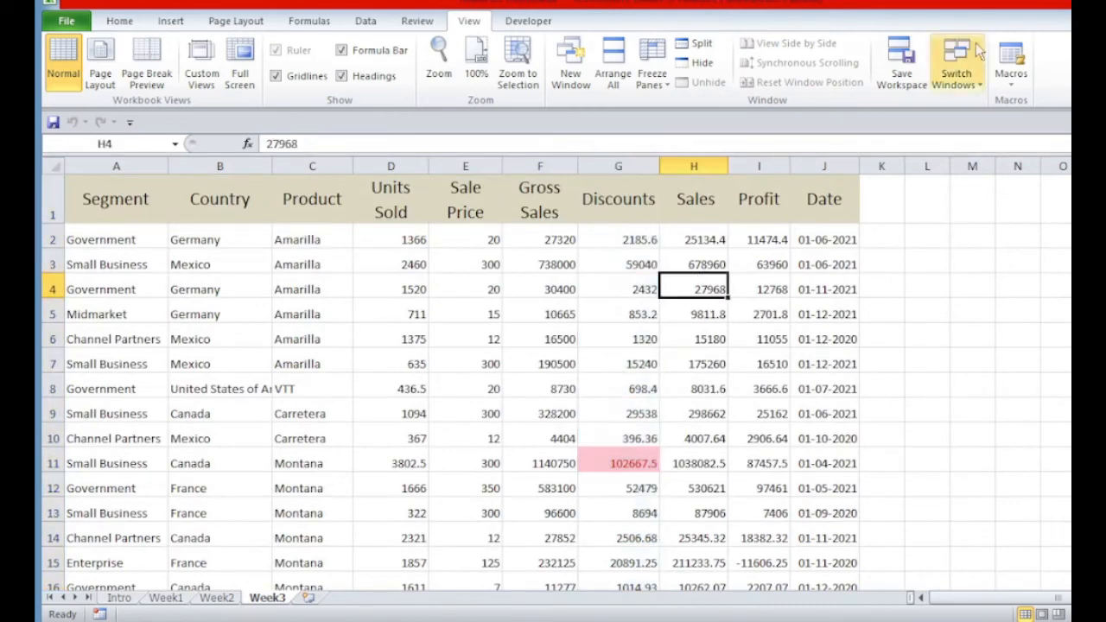
# Open the Formatting macro's code for editing from the list of macros
pyautogui.click(1013, 76)
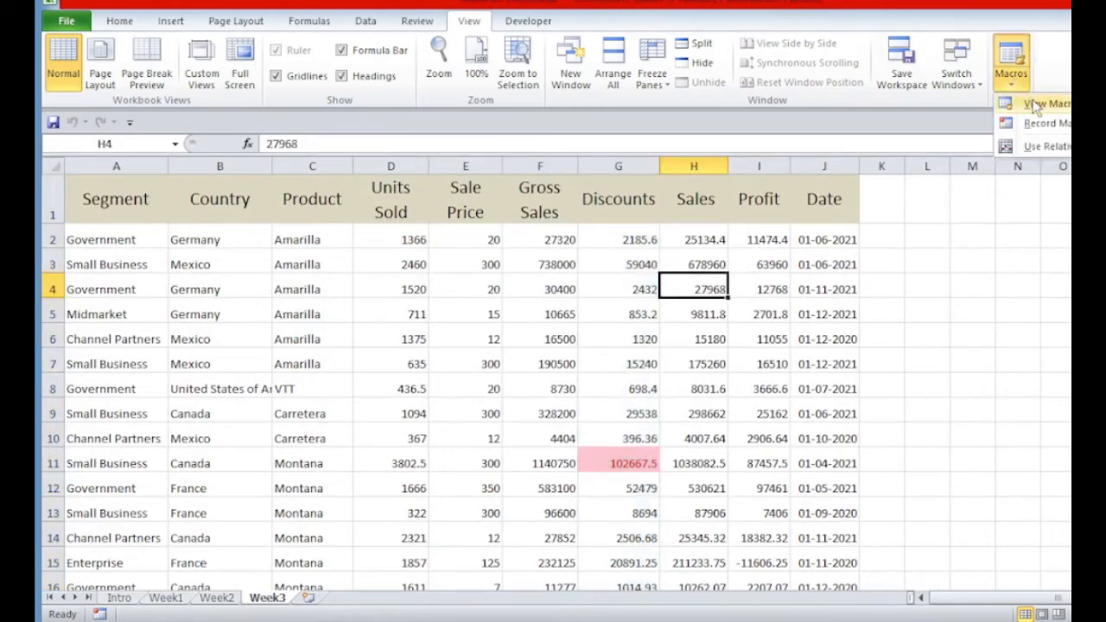
pyautogui.click(1041, 105)
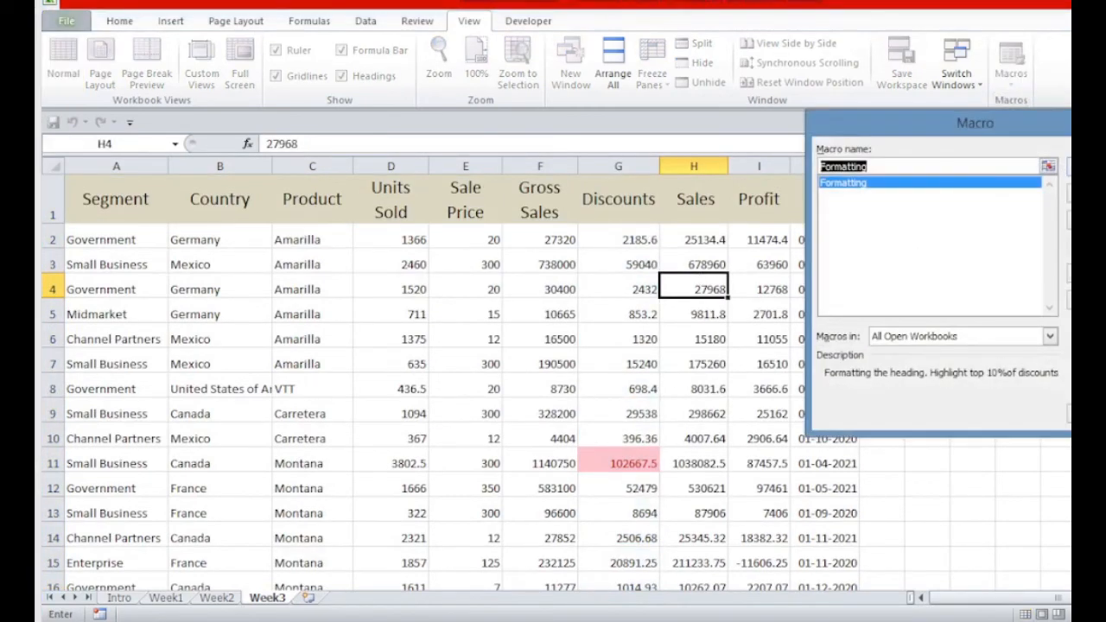
pyautogui.click(1098, 220)
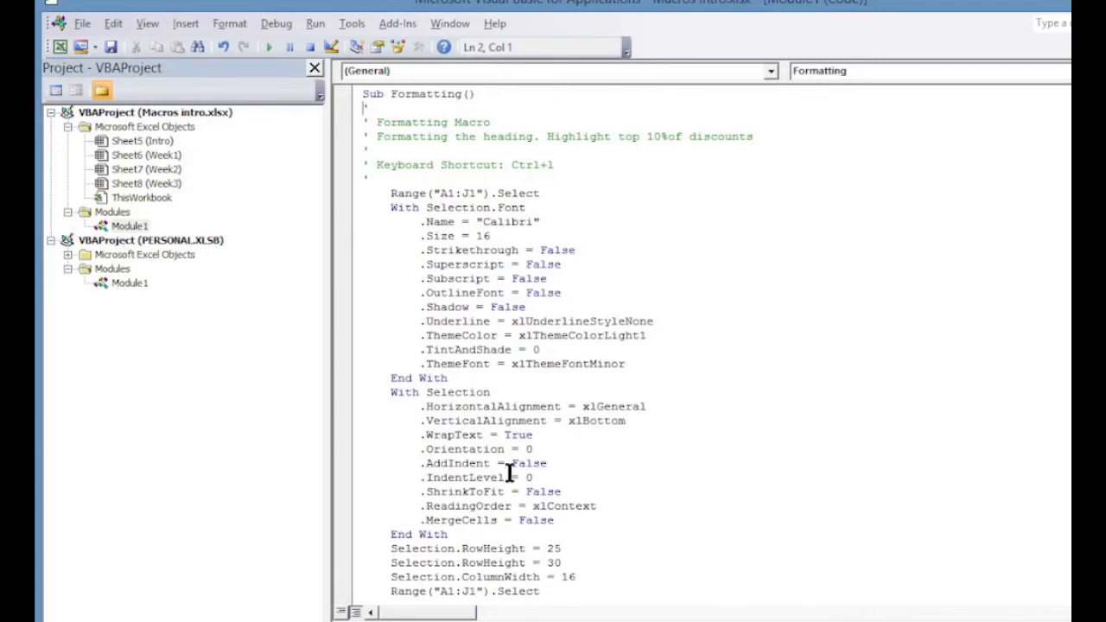
# Examine the recorded code for the font, alignment, row height, column width, fill and conditional format settings
pyautogui.moveTo(419, 208); pyautogui.dragTo(702, 343)
pyautogui.scroll(-1, 752, 302)
pyautogui.moveTo(426, 364); pyautogui.dragTo(631, 476)
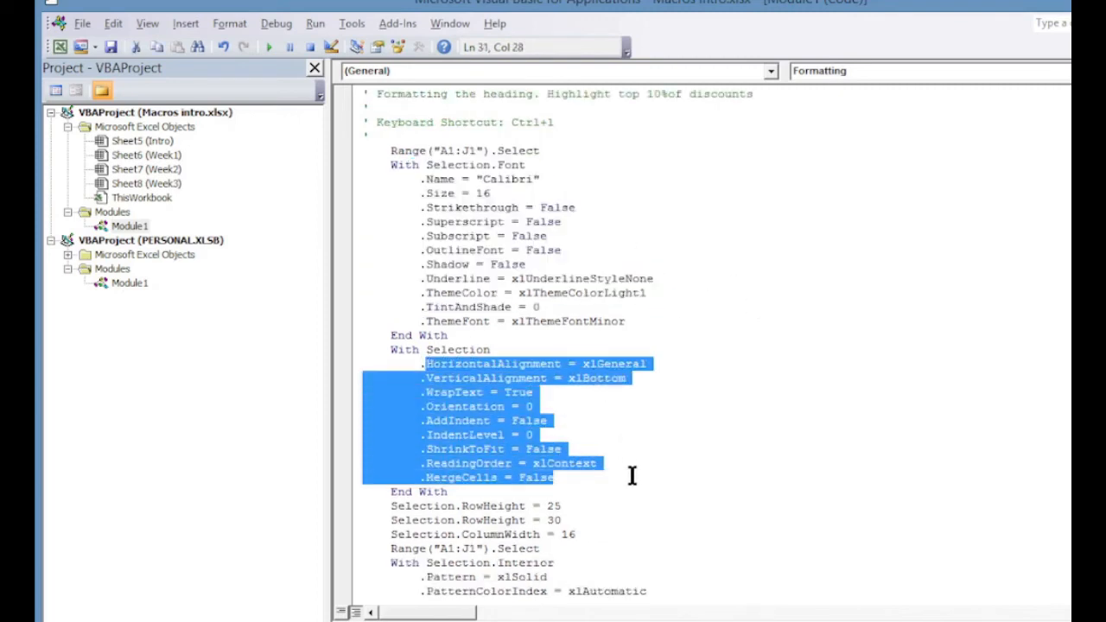
pyautogui.scroll(-3, 702, 387)
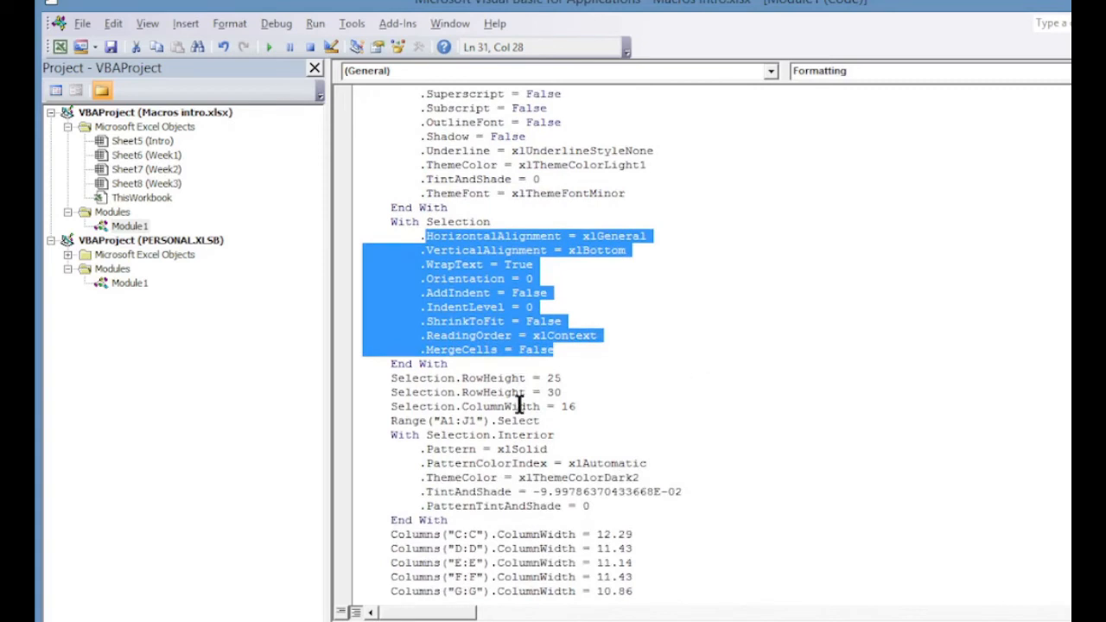
pyautogui.doubleClick(552, 377)
pyautogui.doubleClick(553, 393)
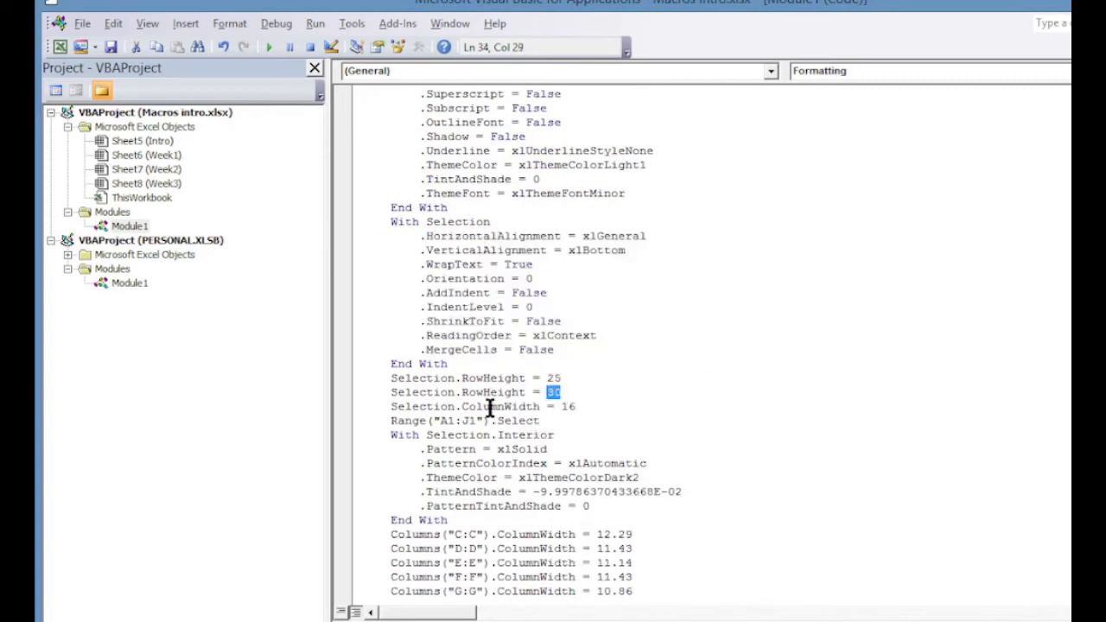
pyautogui.scroll(-3, 462, 347)
pyautogui.scroll(-5, 462, 347)
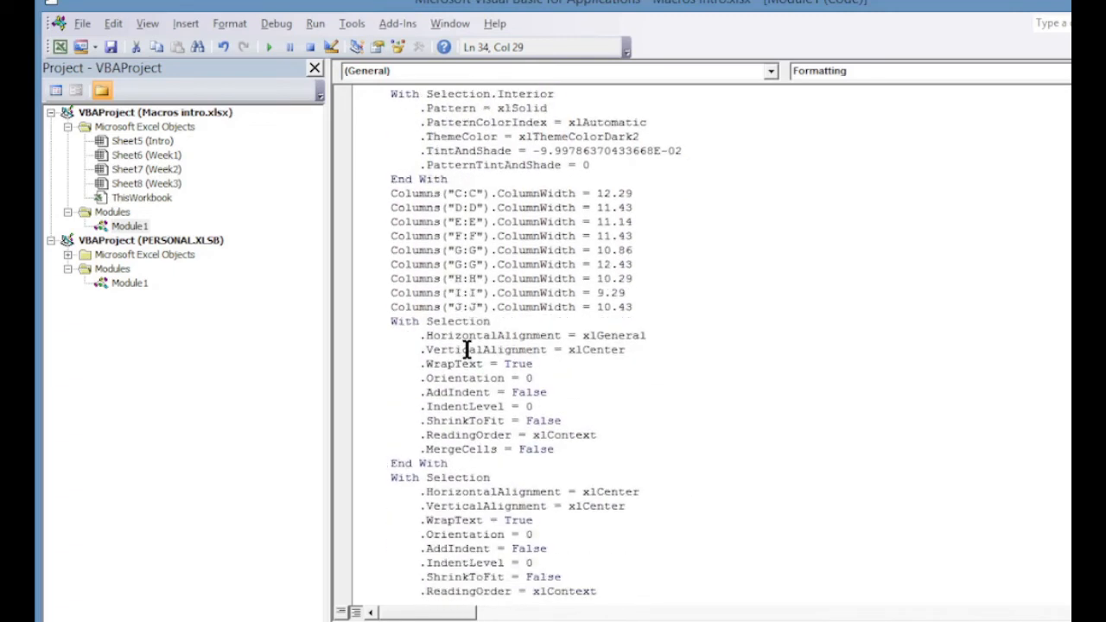
pyautogui.scroll(-5, 467, 349)
pyautogui.scroll(-7, 467, 349)
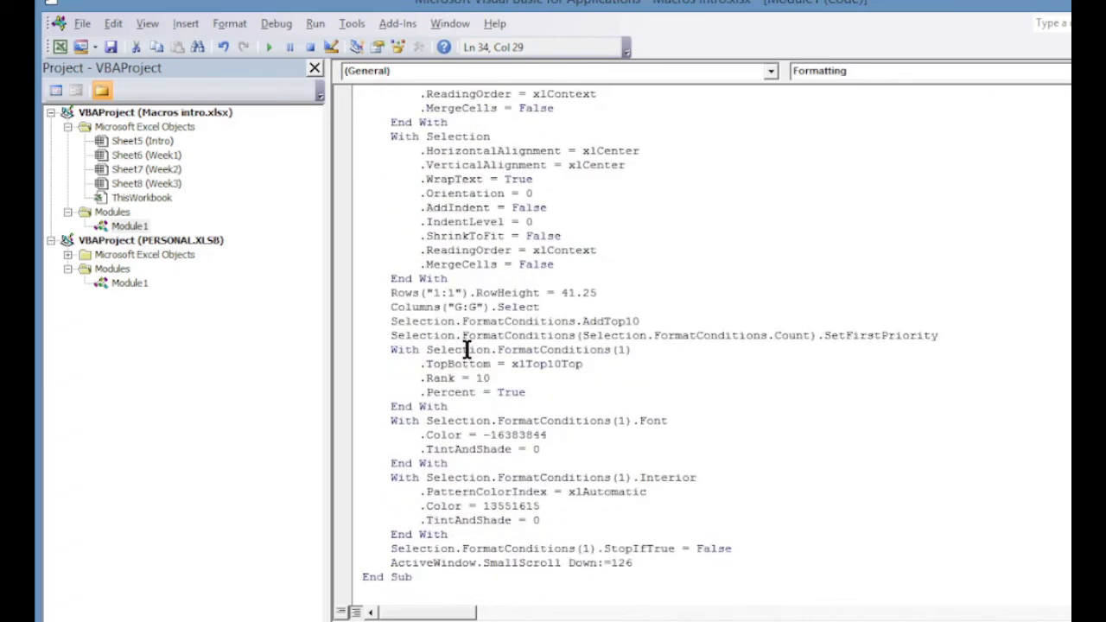
pyautogui.scroll(15, 467, 349)
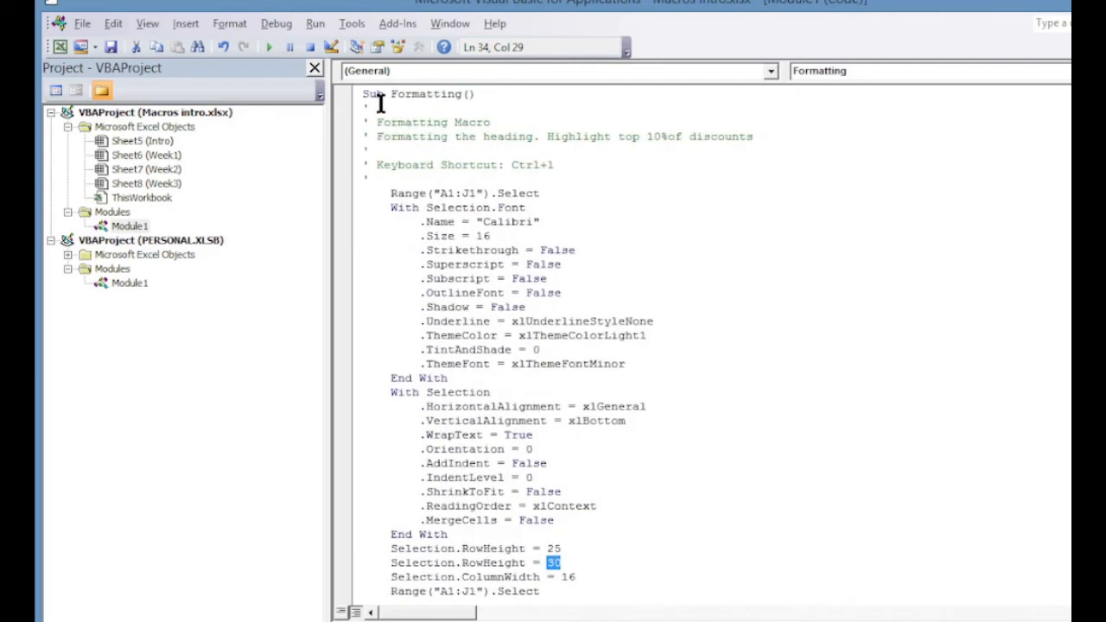
# Inspect the Formatting procedure from its opening Sub line to its closing End Sub line
pyautogui.scroll(-7, 589, 366)
pyautogui.scroll(-8, 588, 365)
pyautogui.scroll(15, 593, 388)
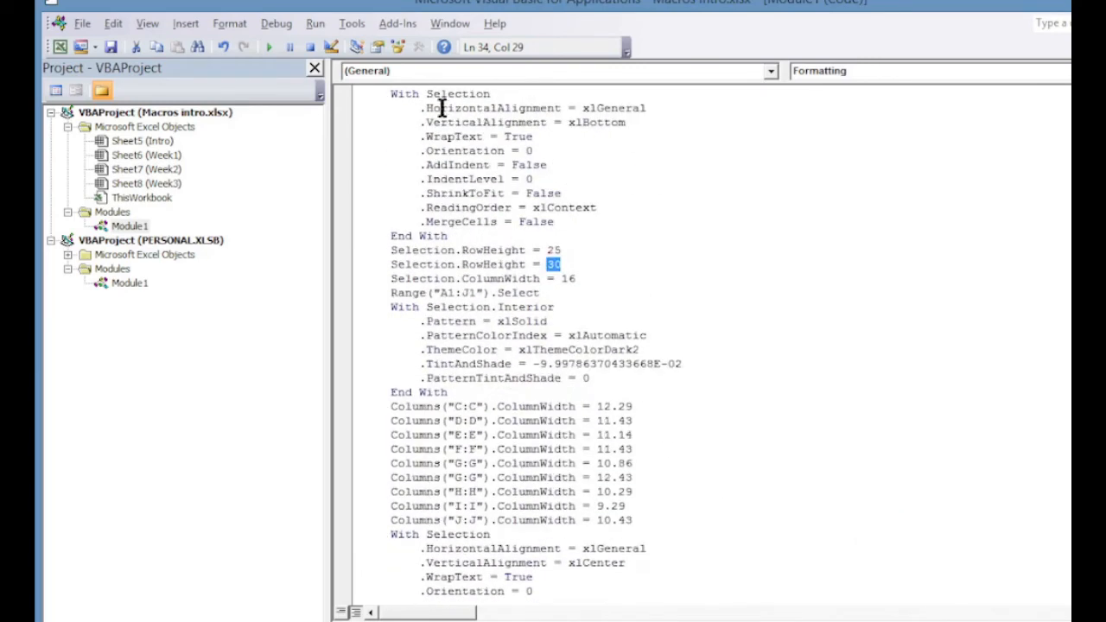
pyautogui.doubleClick(436, 93)
pyautogui.scroll(-20, 765, 352)
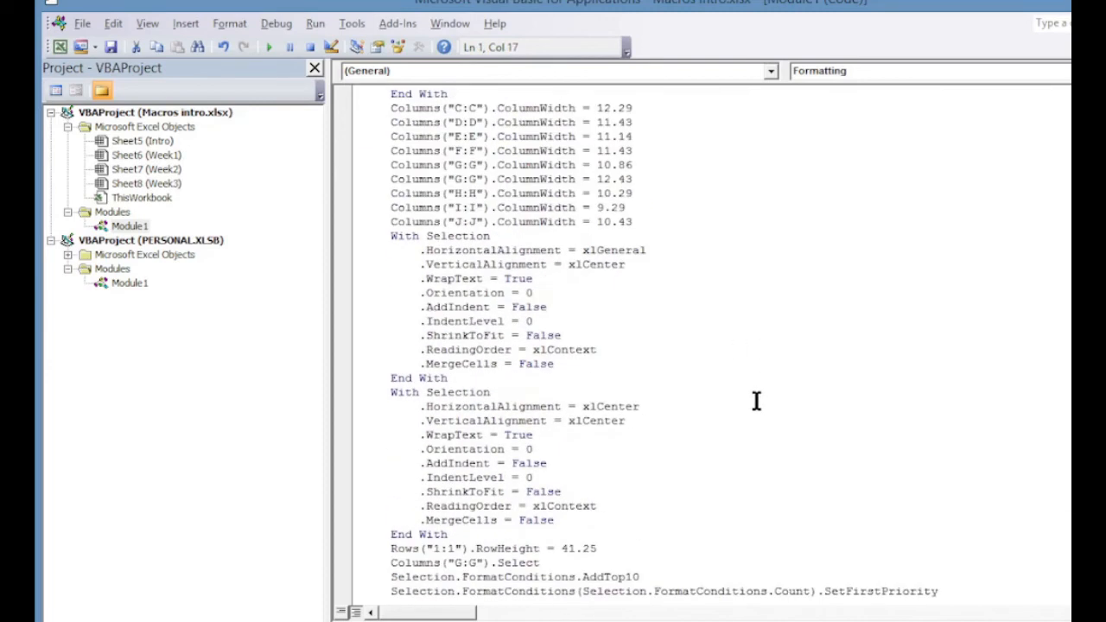
pyautogui.moveTo(420, 579); pyautogui.dragTo(363, 577)
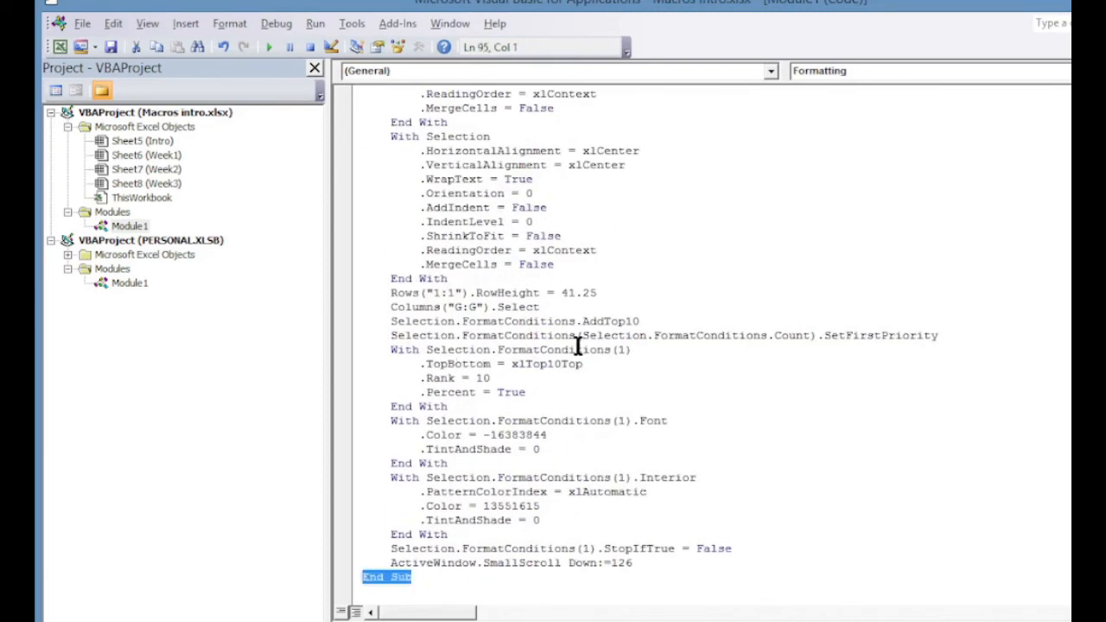
# Switch back to the Excel workbook and save it as the Excel Macro-Enabled Workbook Macros intro.xlsm
pyautogui.click(615, 621)
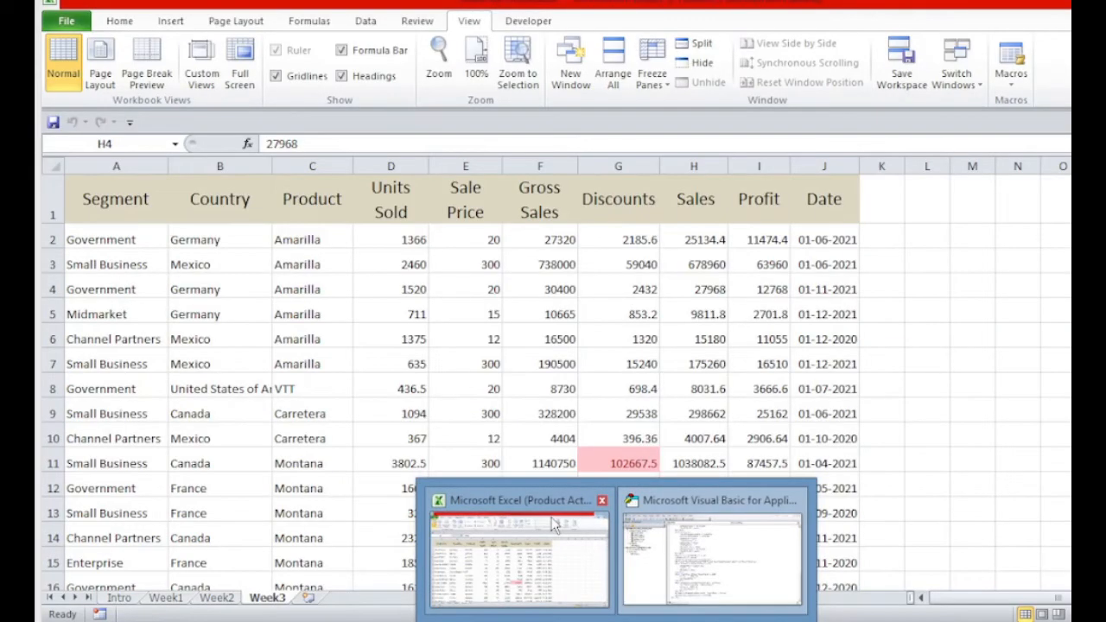
pyautogui.click(554, 525)
pyautogui.click(66, 21)
pyautogui.click(91, 50)
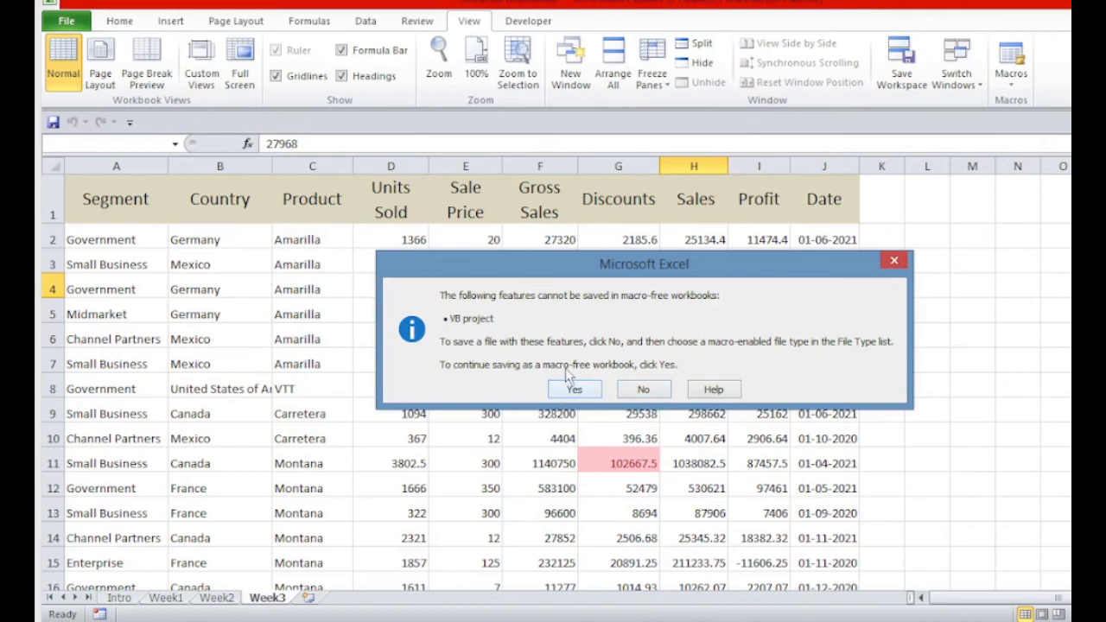
pyautogui.click(644, 391)
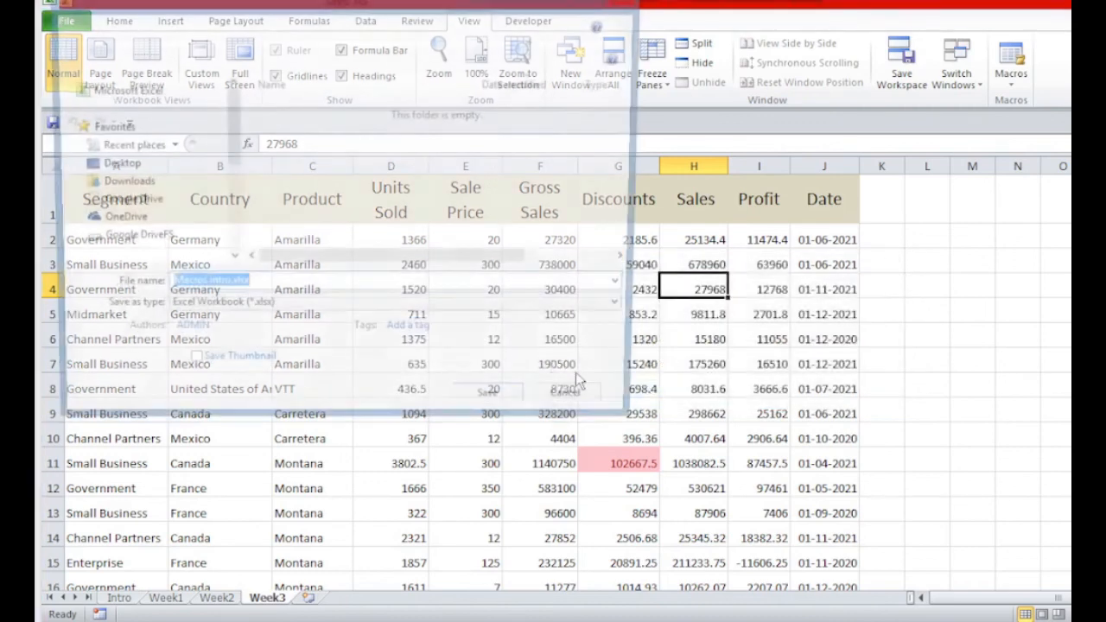
pyautogui.click(628, 310)
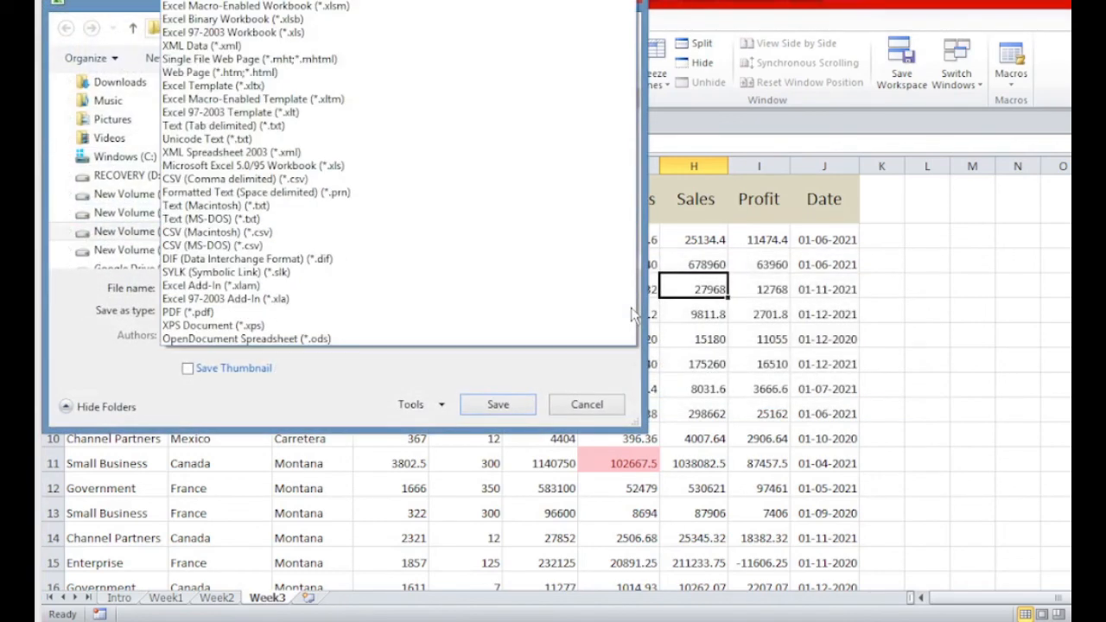
pyautogui.click(400, 9)
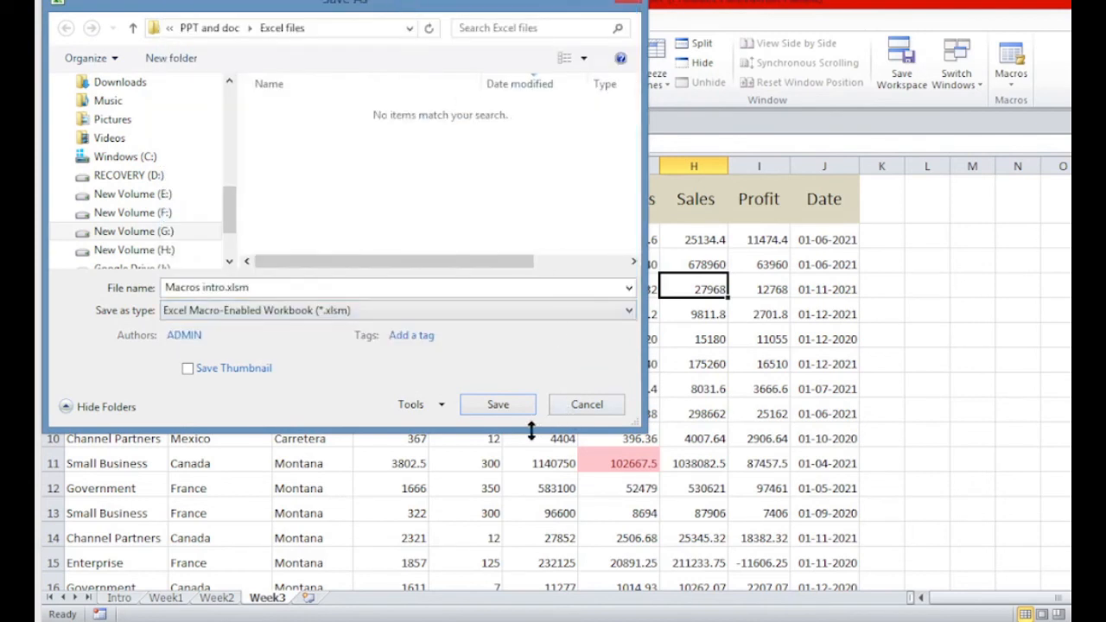
pyautogui.click(510, 407)
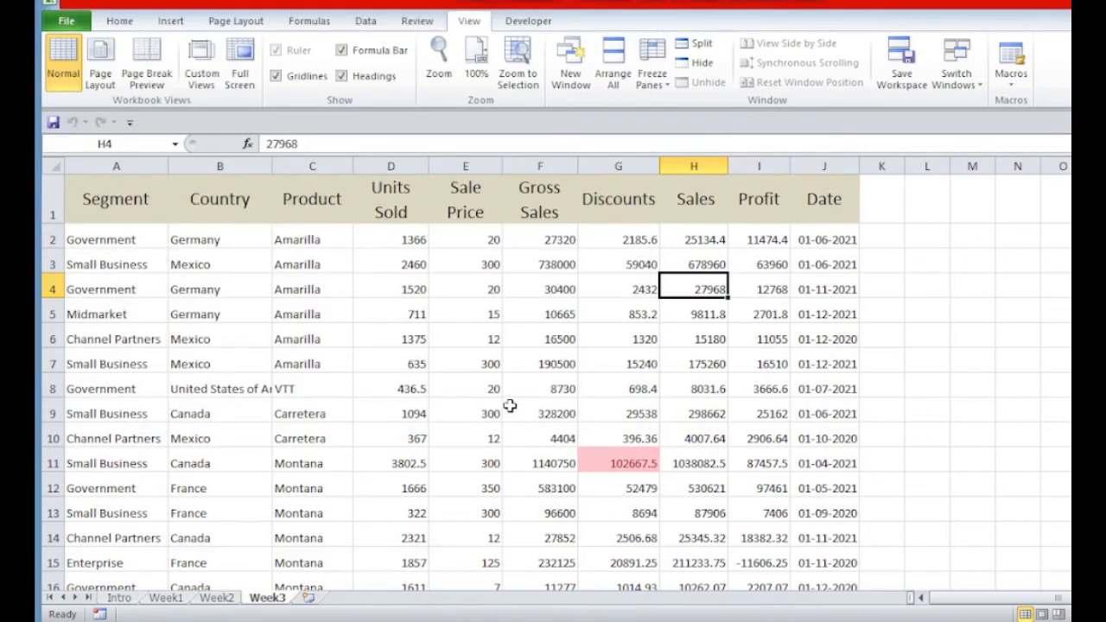